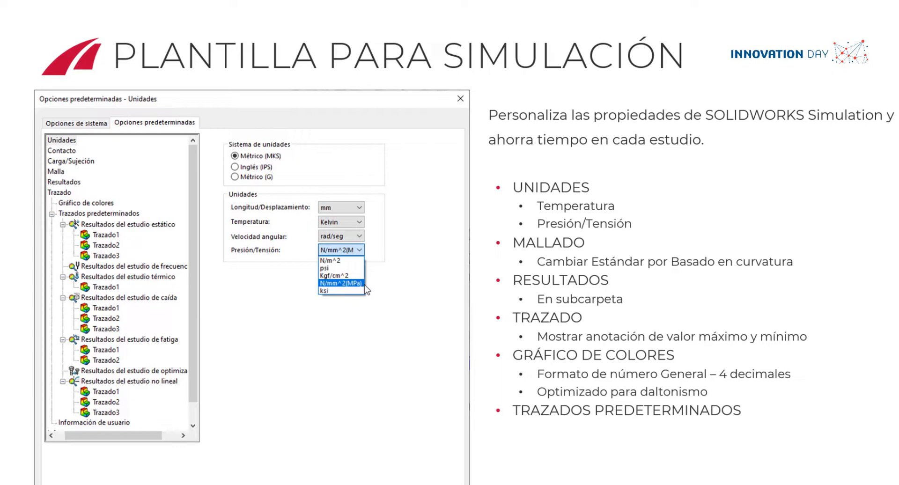
# Step: Switch to the clamp assembly in SOLIDWORKS and orient the model to show its upper faces
pyautogui.press('super')
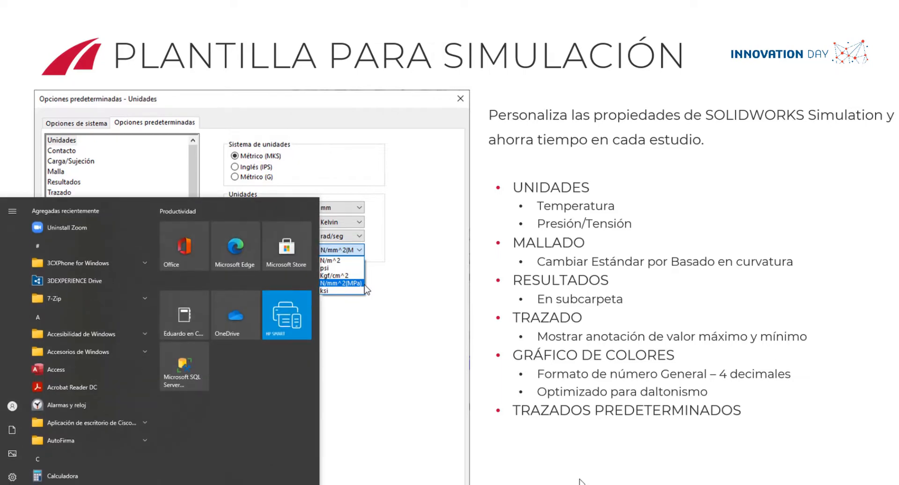
pyautogui.hotkey('alt', 'Tab')
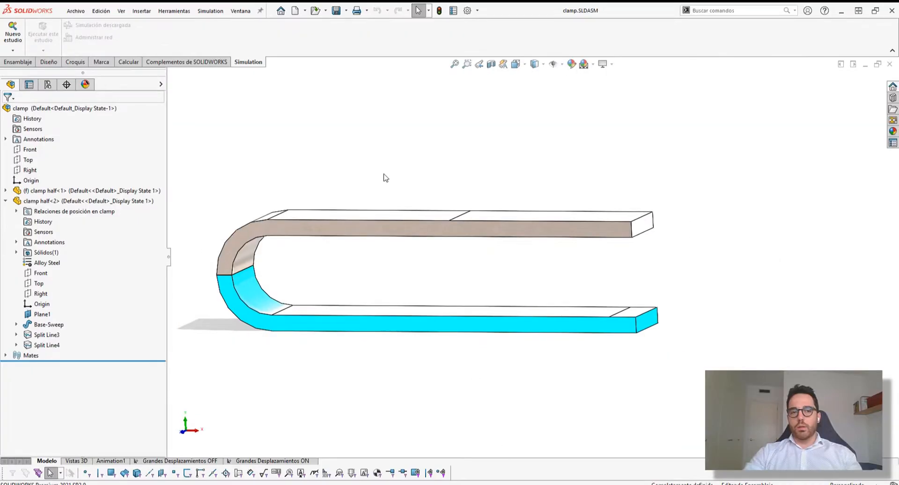
pyautogui.moveTo(375, 181); pyautogui.dragTo(348, 203, button='middle')
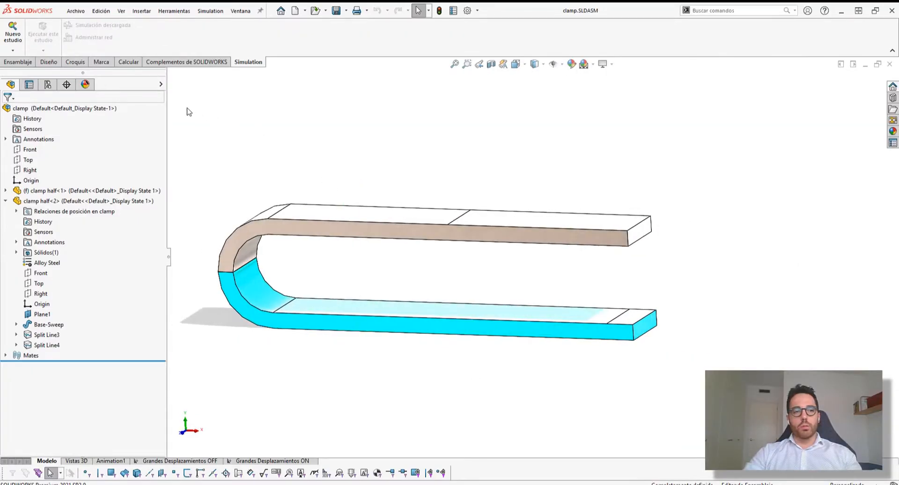
pyautogui.keyDown('ctrl'); pyautogui.moveTo(296, 133); pyautogui.dragTo(295, 126, button='middle'); pyautogui.keyUp('ctrl')
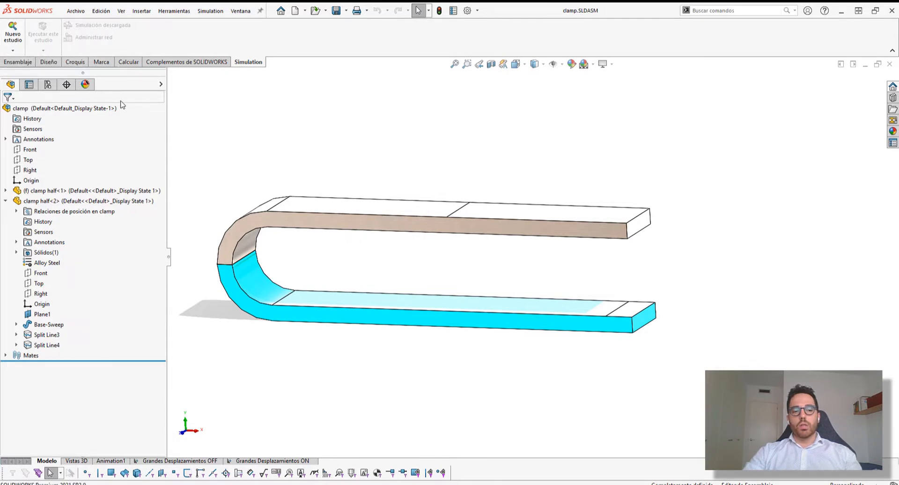
# Step: Review the definition, chart options and settings of the von Mises stress plot in the Grandes Desplazamientos OFF study, and return to the model
pyautogui.click(197, 462)
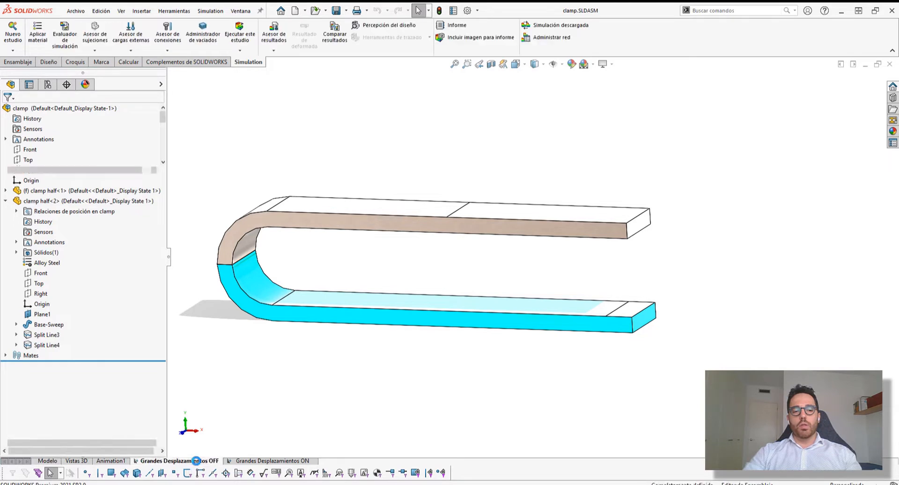
pyautogui.rightClick(60, 367)
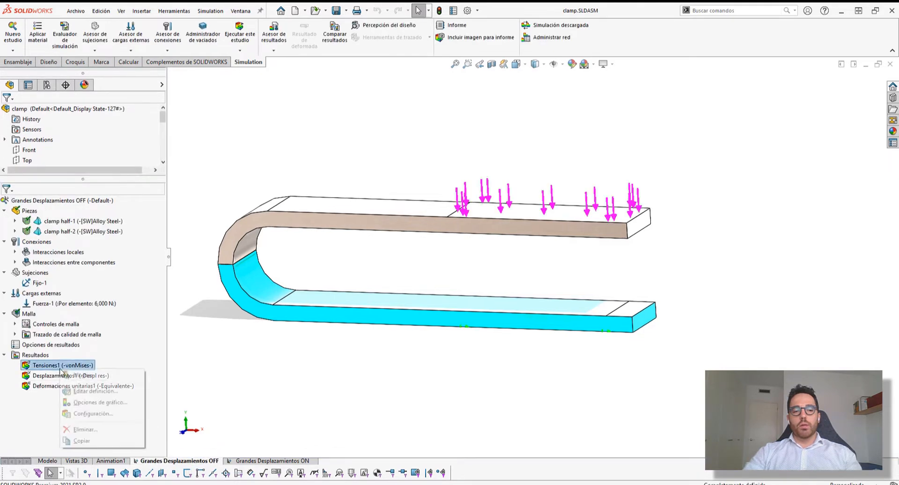
pyautogui.click(93, 389)
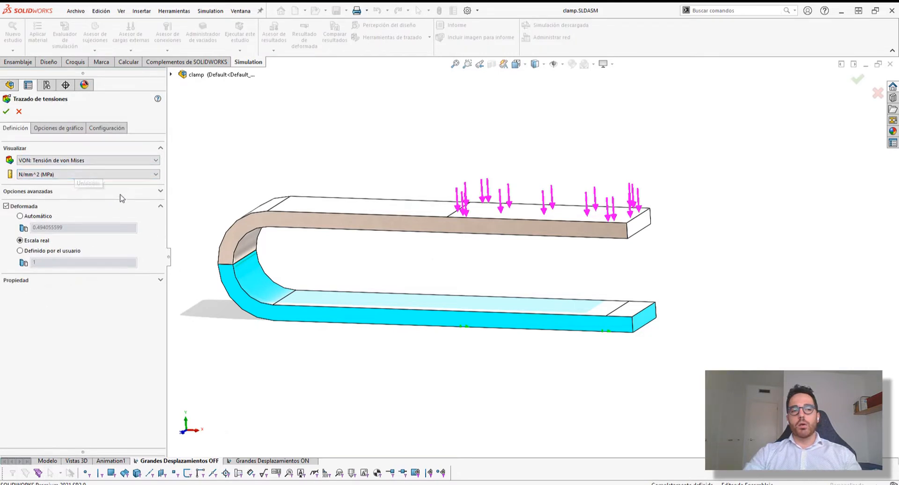
pyautogui.click(67, 129)
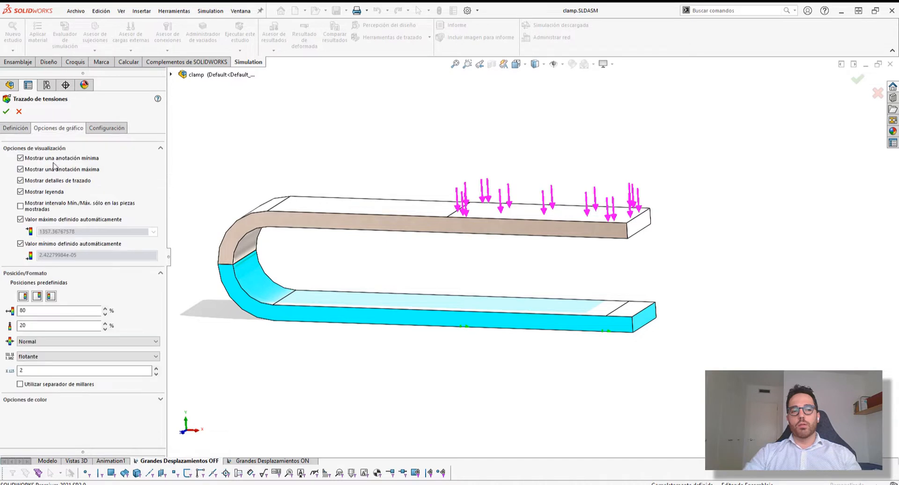
pyautogui.click(110, 129)
pyautogui.click(19, 111)
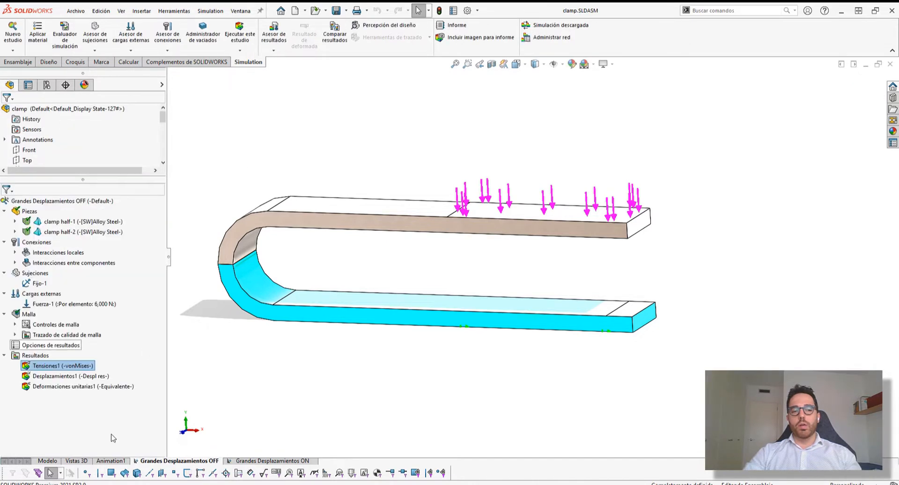
pyautogui.click(47, 461)
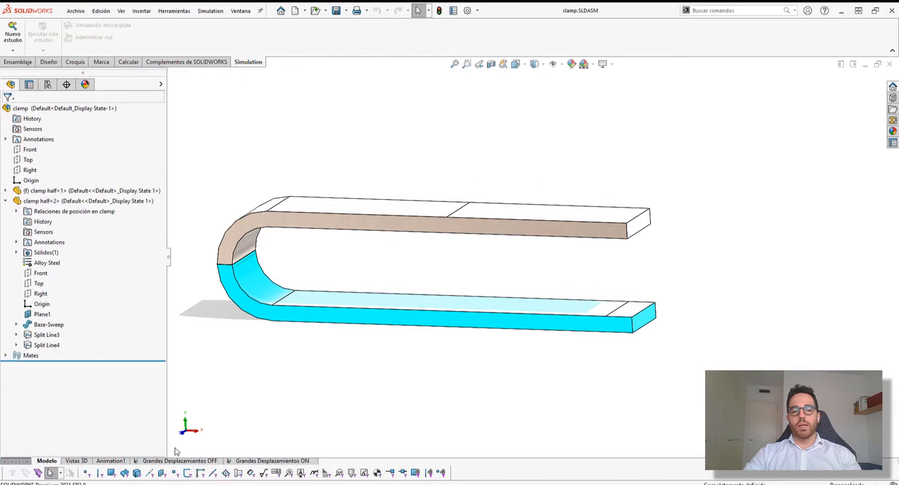
pyautogui.click(216, 12)
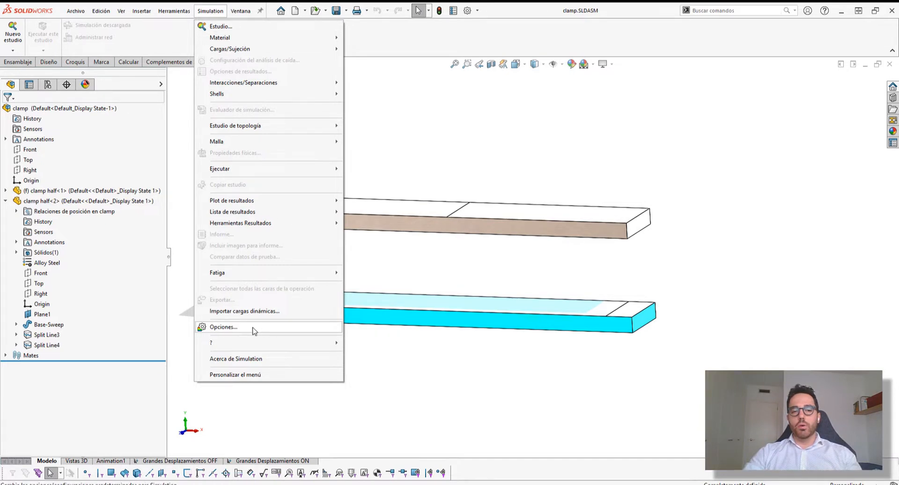
pyautogui.click(471, 108)
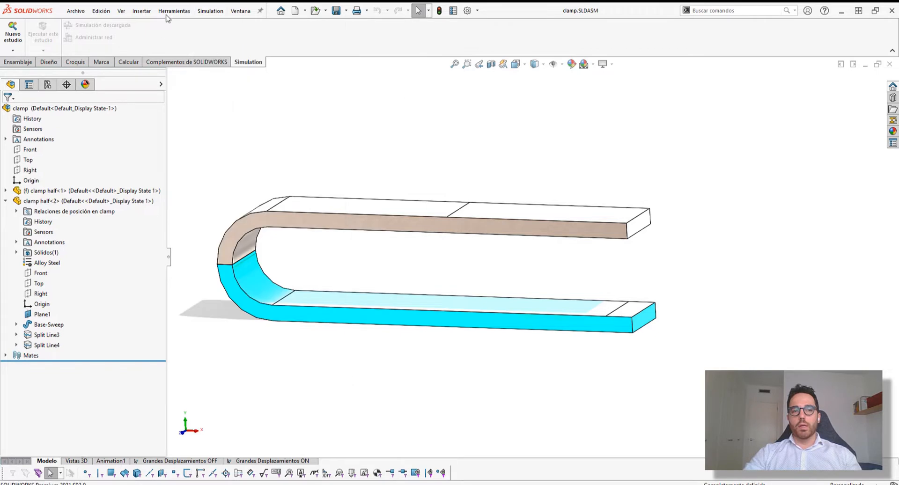
pyautogui.click(174, 11)
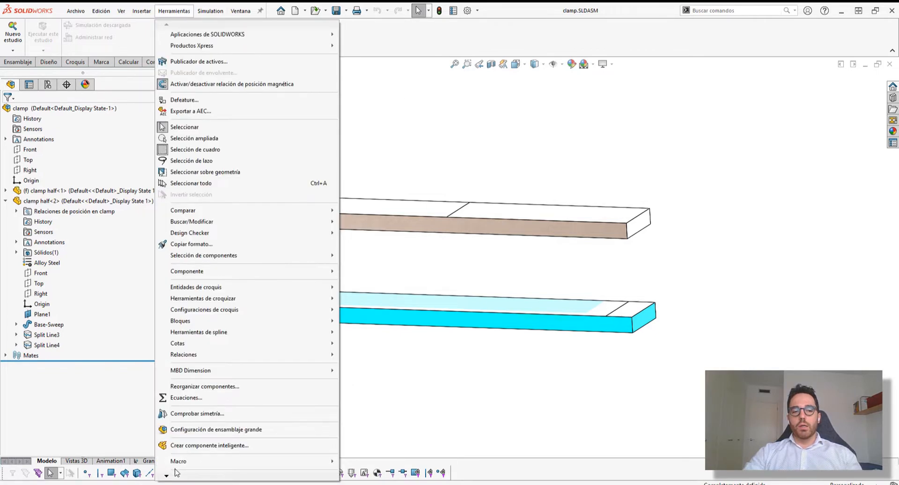
pyautogui.moveTo(168, 477)
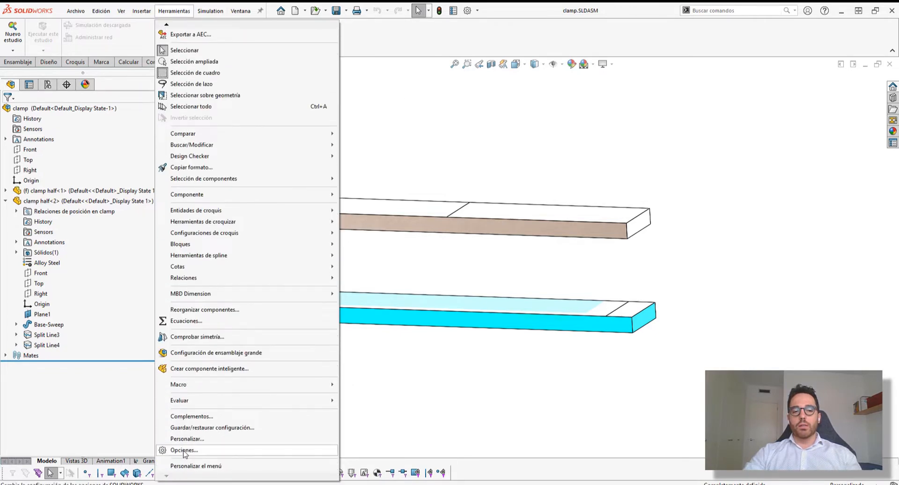
pyautogui.click(462, 140)
# Step: Open the Simulation options and bring up the default options with their unit settings
pyautogui.click(211, 11)
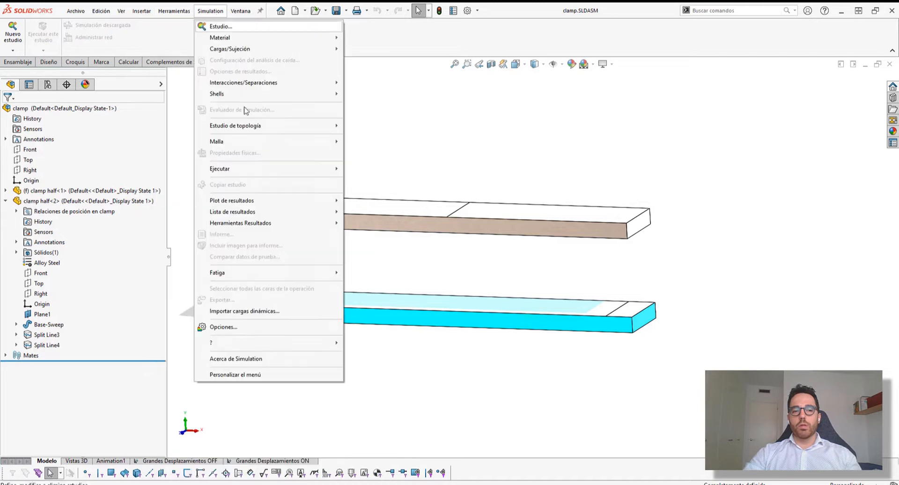
pyautogui.click(224, 327)
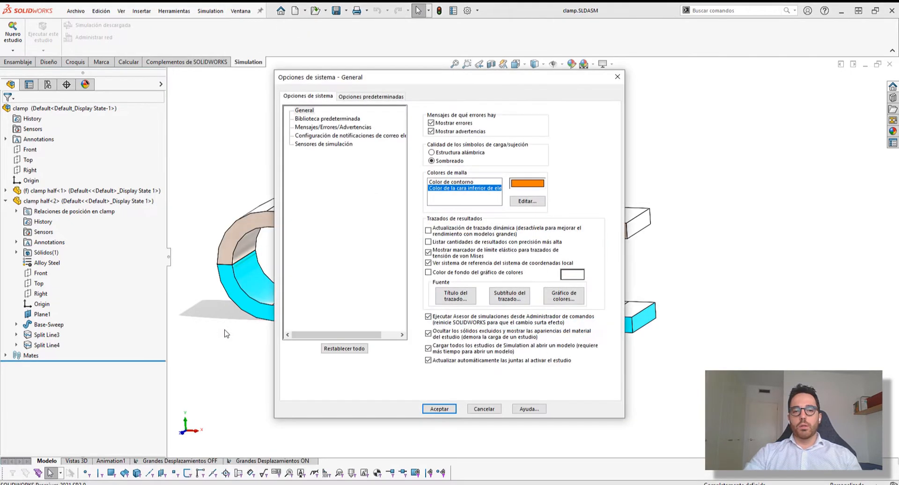
pyautogui.click(367, 97)
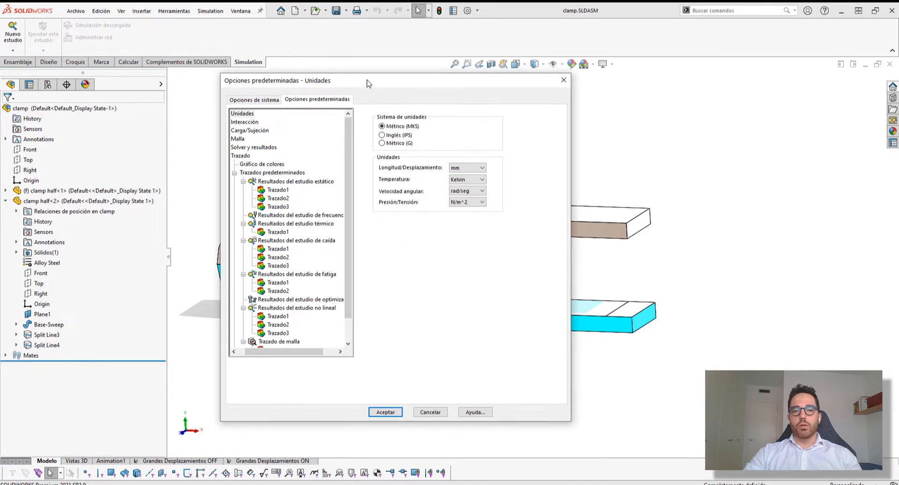
pyautogui.moveTo(366, 84); pyautogui.dragTo(349, 83)
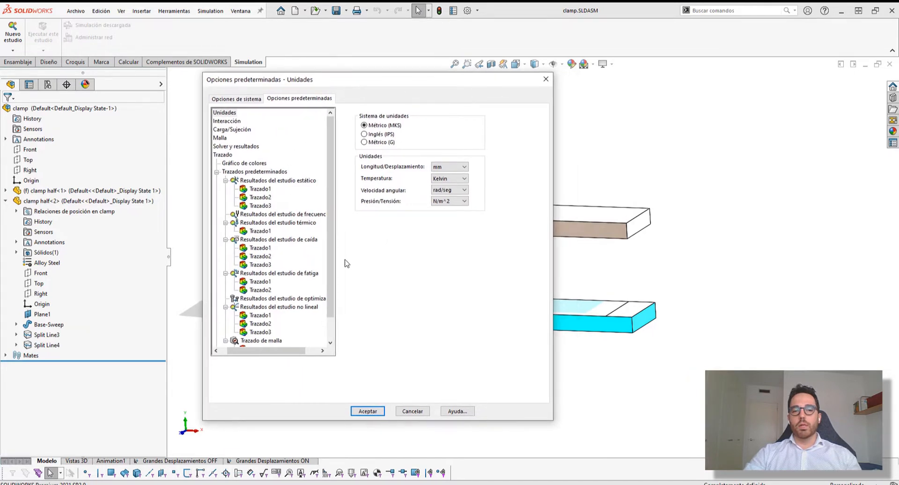
pyautogui.scroll(-1, 331, 241)
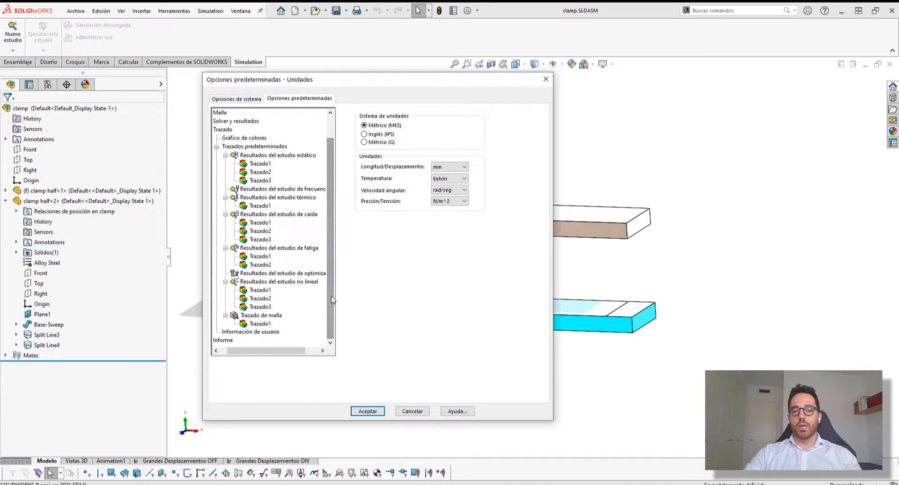
pyautogui.scroll(1, 330, 262)
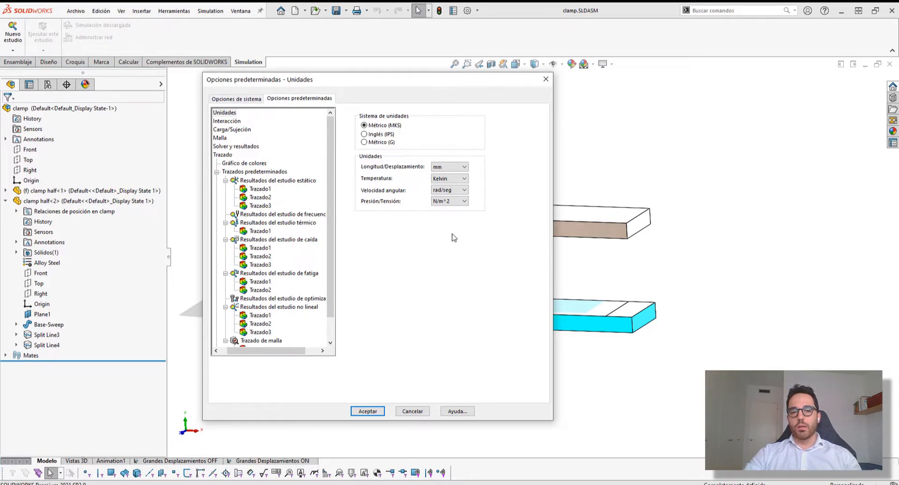
# Step: Set the default temperature unit to Celsius and the pressure/stress unit to N/mm^2 (MPa)
pyautogui.click(457, 178)
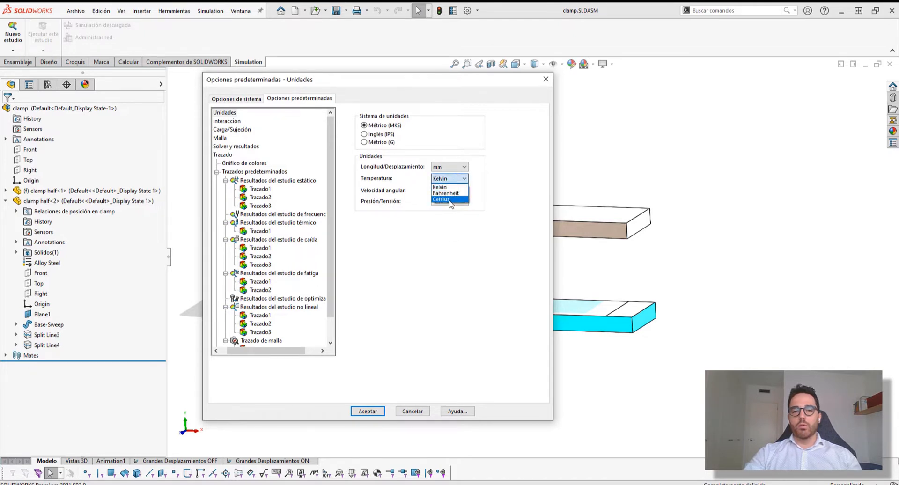
pyautogui.click(449, 201)
pyautogui.click(457, 199)
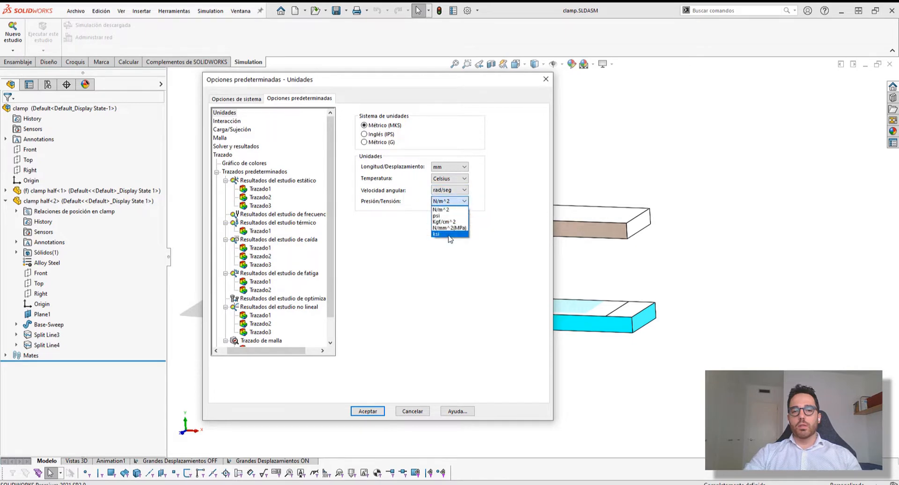
pyautogui.click(448, 228)
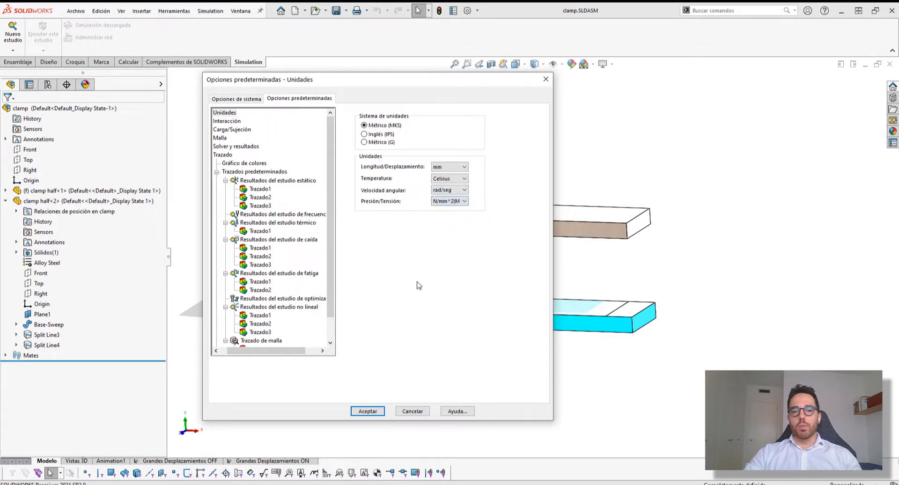
# Step: Look over the default interaction and load/fixture options, and set the default mesher type to curvature-based (Basado en curvatura)
pyautogui.click(227, 122)
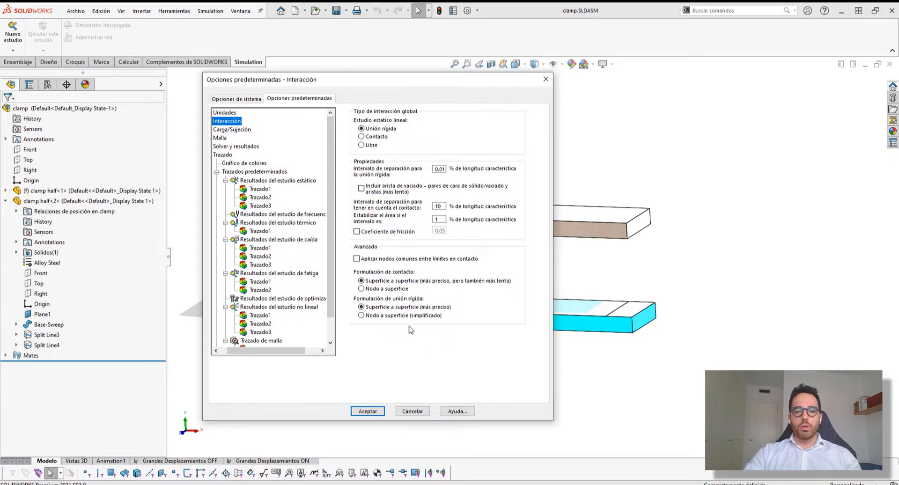
pyautogui.click(235, 130)
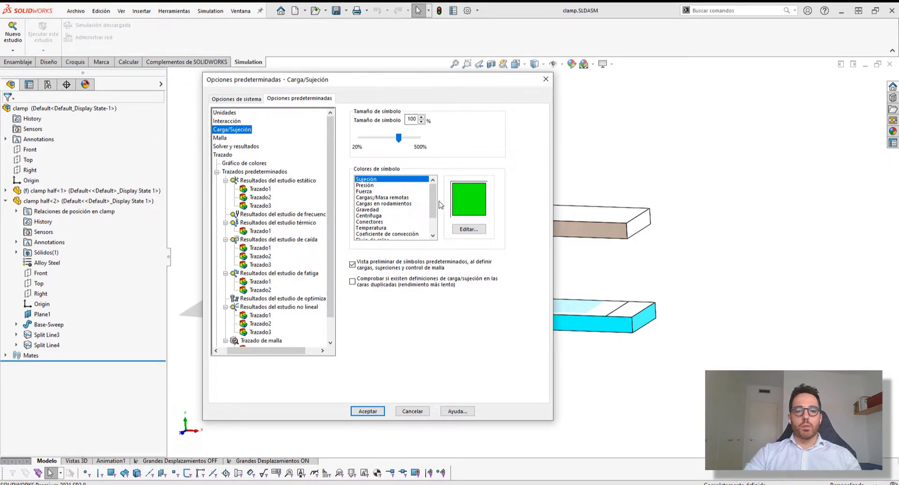
pyautogui.click(220, 139)
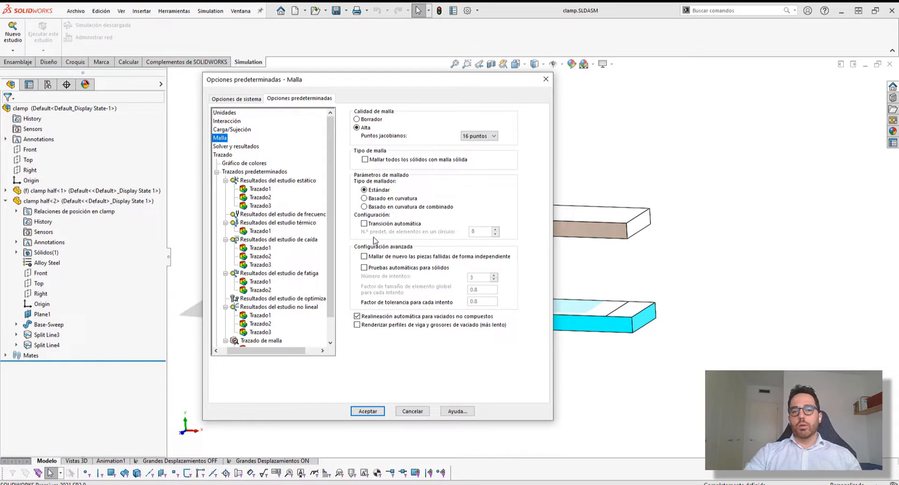
pyautogui.click(364, 198)
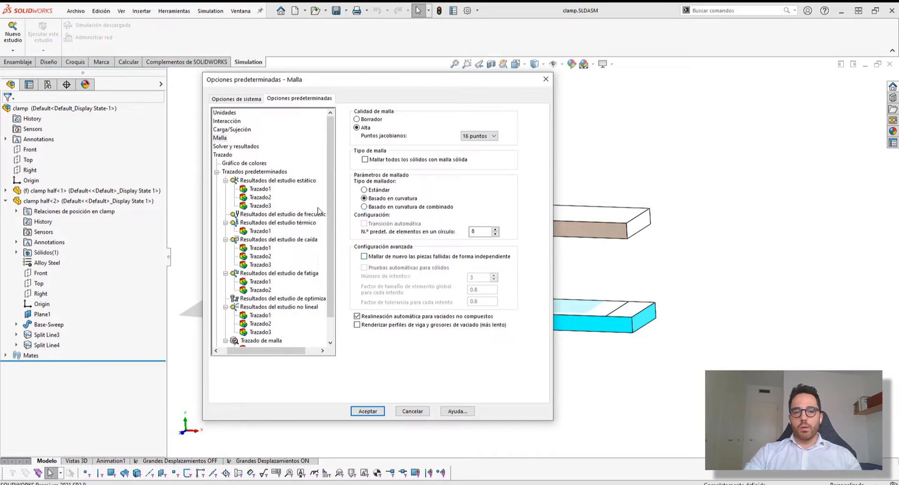
# Step: Set the default solver to Direct Sparse de Intel in the solver and results options
pyautogui.click(238, 147)
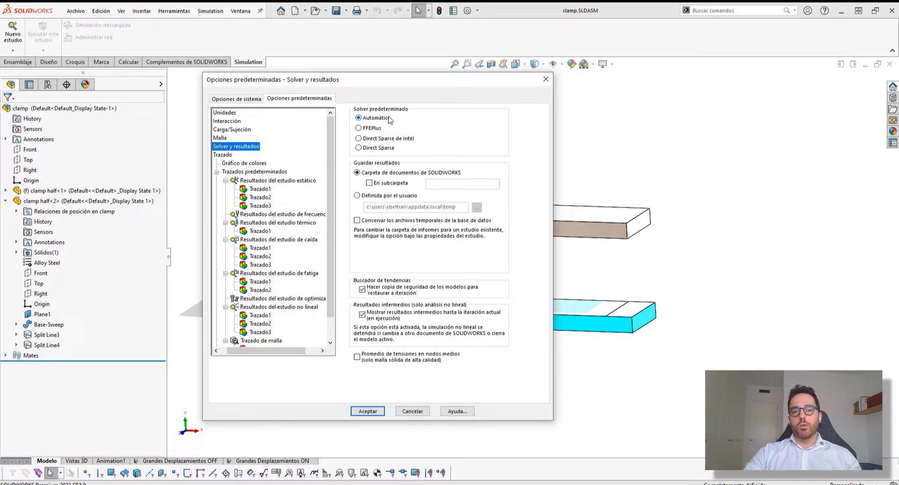
pyautogui.click(377, 139)
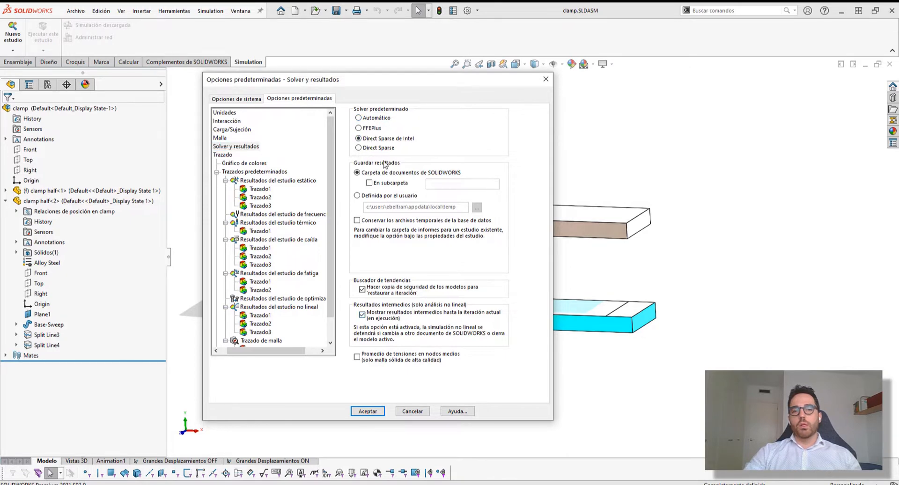
pyautogui.moveTo(415, 88); pyautogui.dragTo(386, 97)
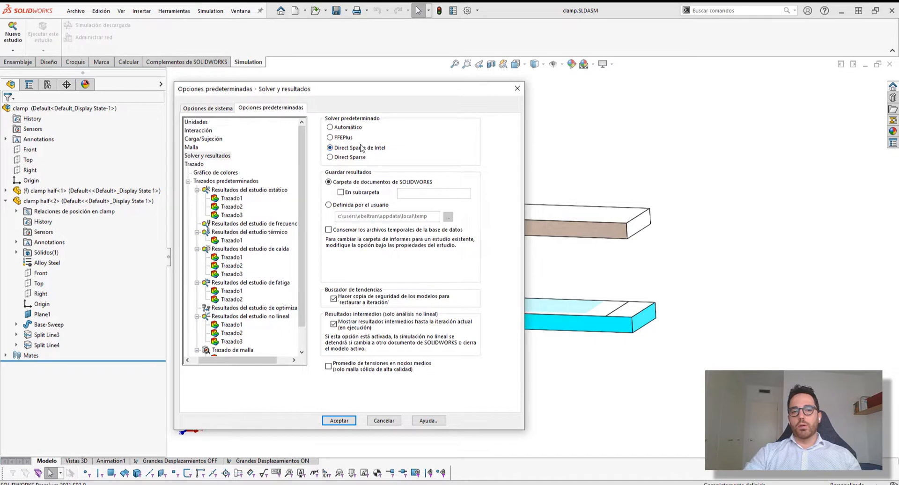
pyautogui.moveTo(416, 90); pyautogui.dragTo(386, 75)
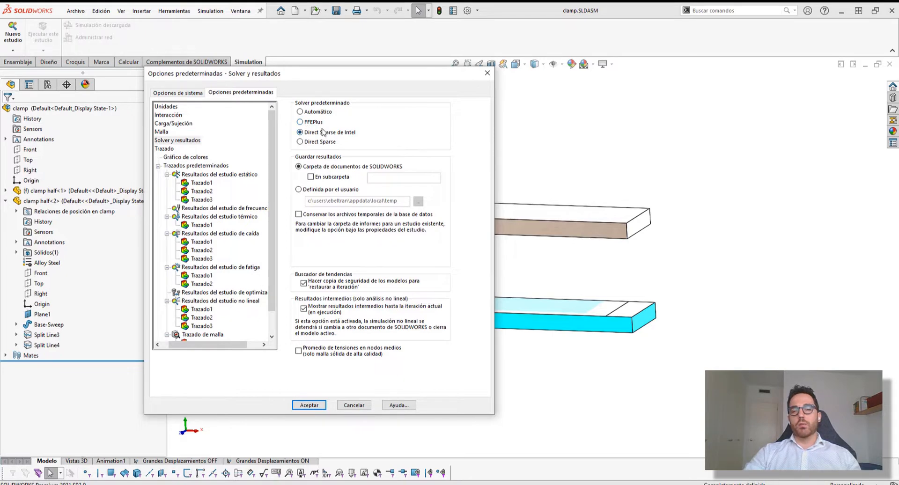
pyautogui.moveTo(353, 75); pyautogui.dragTo(396, 72)
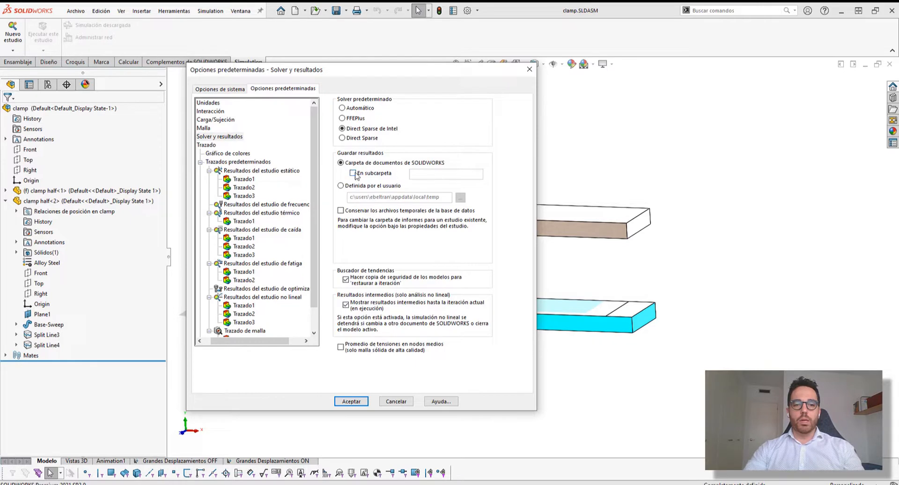
# Step: Save the default study results in a subfolder of the SOLIDWORKS document folder named RESULTADOS SIMULATION
pyautogui.click(352, 173)
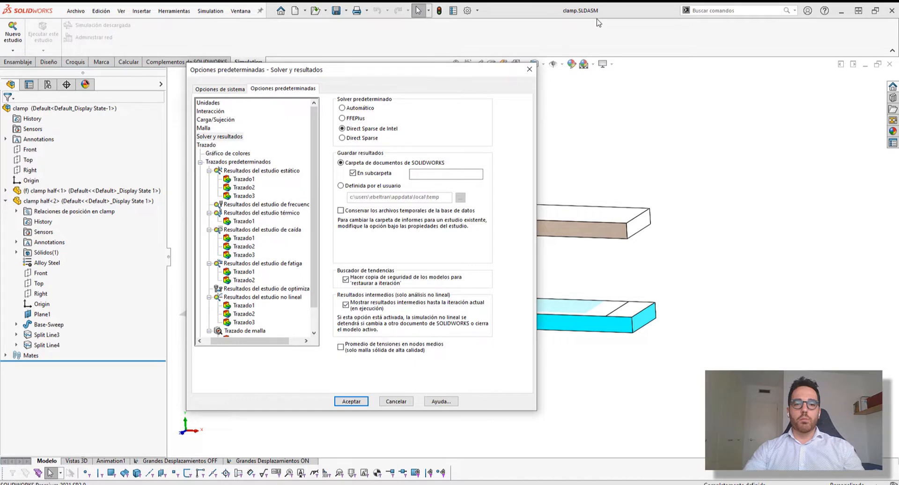
pyautogui.click(432, 178)
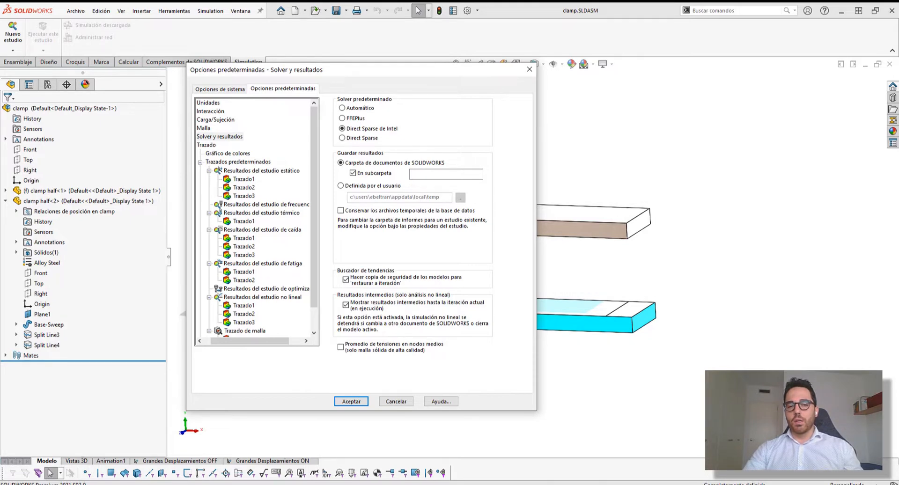
pyautogui.click(448, 173)
pyautogui.write('R')
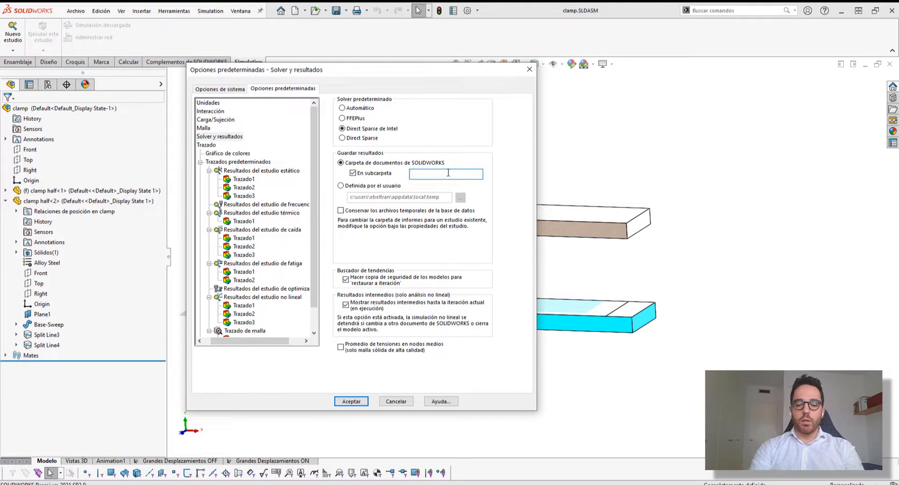
pyautogui.write('ESULTADOS SIMUL')
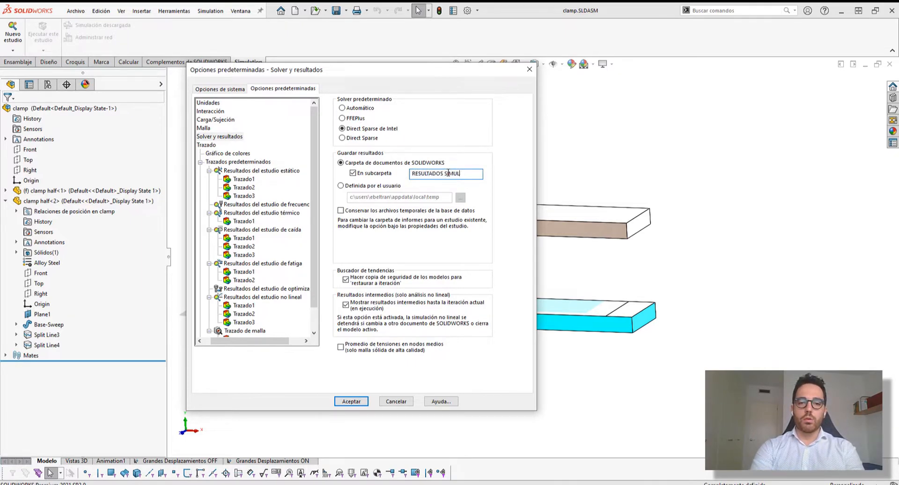
pyautogui.write('AATION')
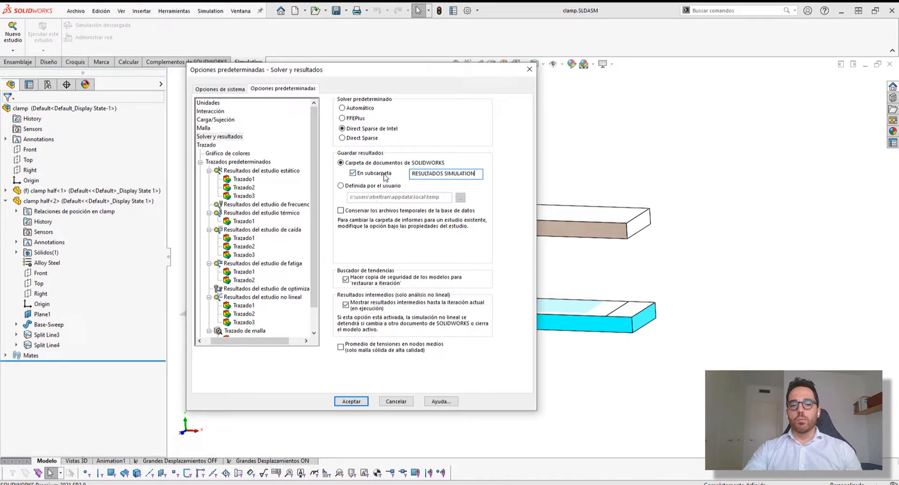
# Step: In the default plot options (Trazado), enable the minimum and maximum value annotations
pyautogui.click(211, 145)
pyautogui.moveTo(392, 76); pyautogui.dragTo(427, 87)
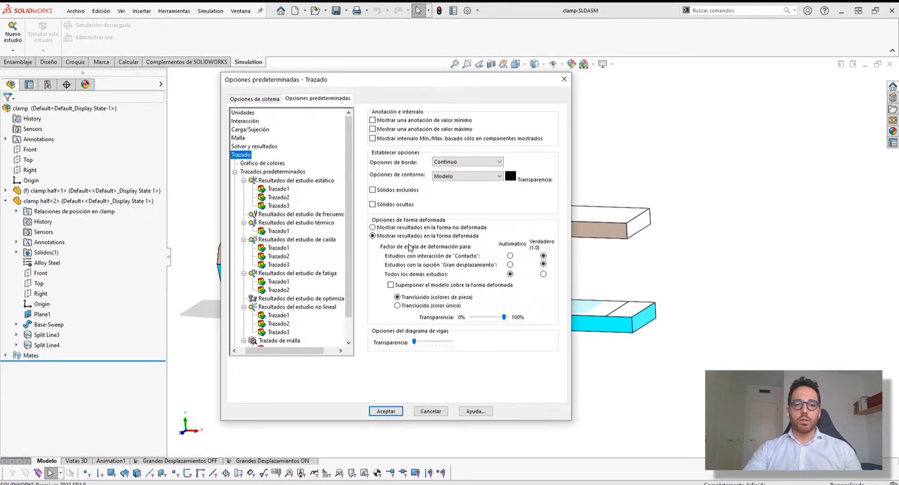
pyautogui.click(373, 120)
pyautogui.click(373, 130)
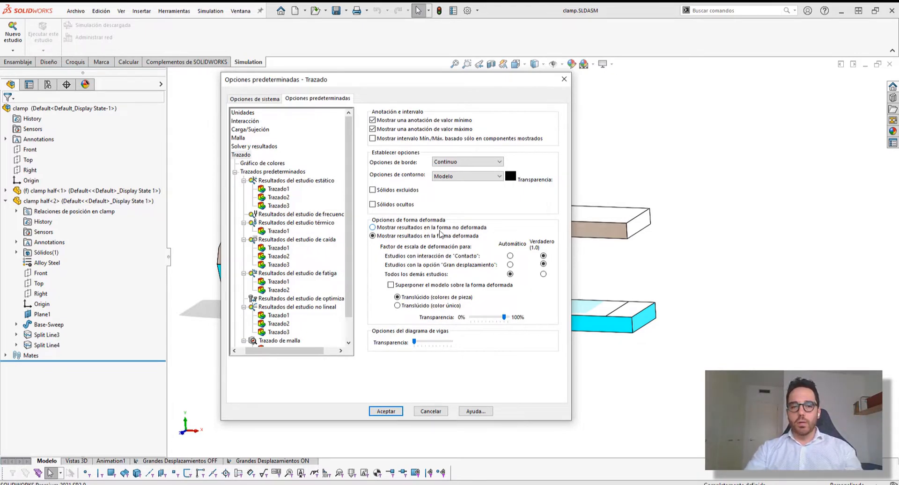
# Step: Look through the available fringe options (Opciones de borde) and boundary options (Opciones de contorno) for default plots
pyautogui.click(482, 161)
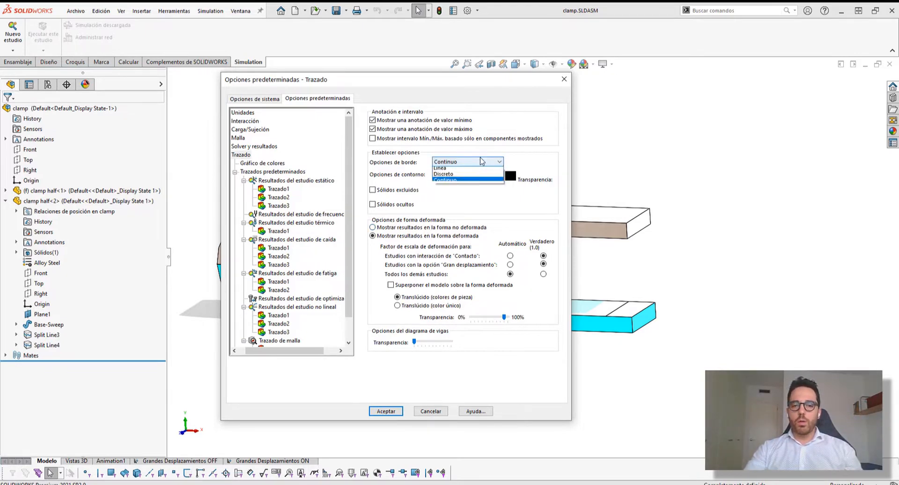
pyautogui.click(482, 174)
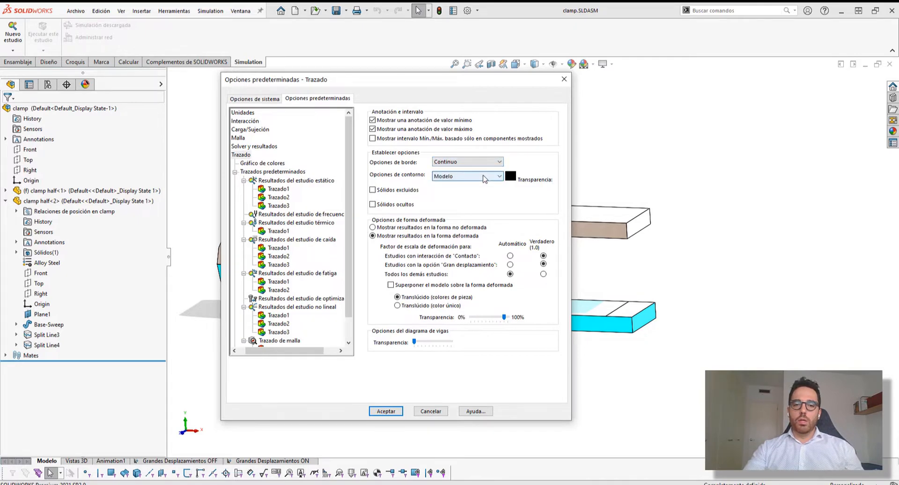
pyautogui.click(484, 178)
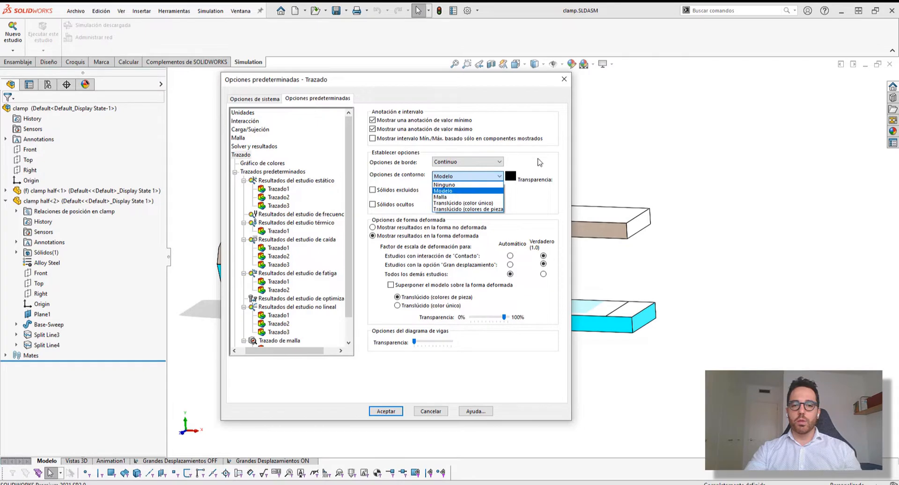
pyautogui.click(536, 160)
pyautogui.moveTo(507, 79); pyautogui.dragTo(402, 62)
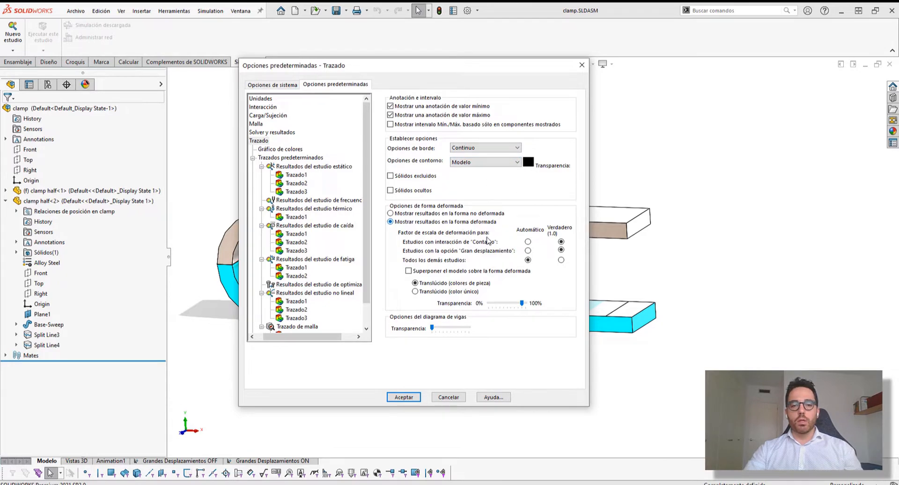
# Step: Set the default colour chart to floating numbers (Flotante) without a thousands separator, and factor-of-safety plots to two decimals
pyautogui.click(281, 148)
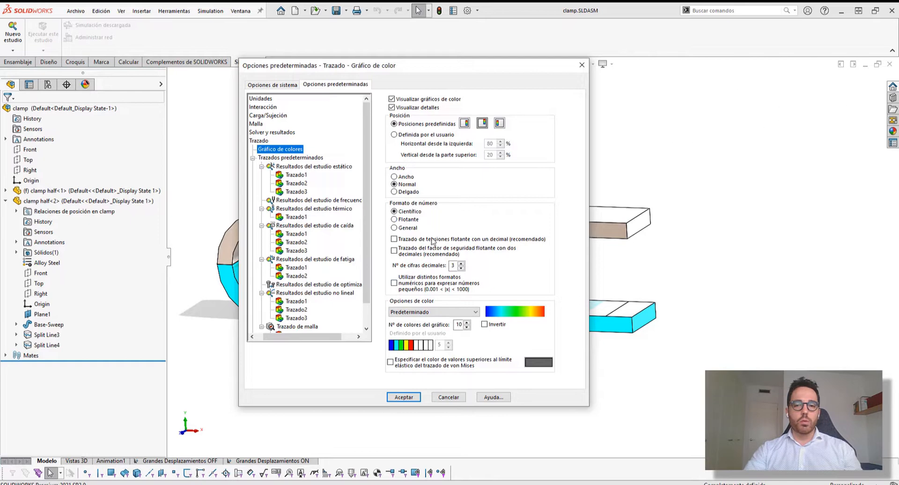
pyautogui.click(401, 221)
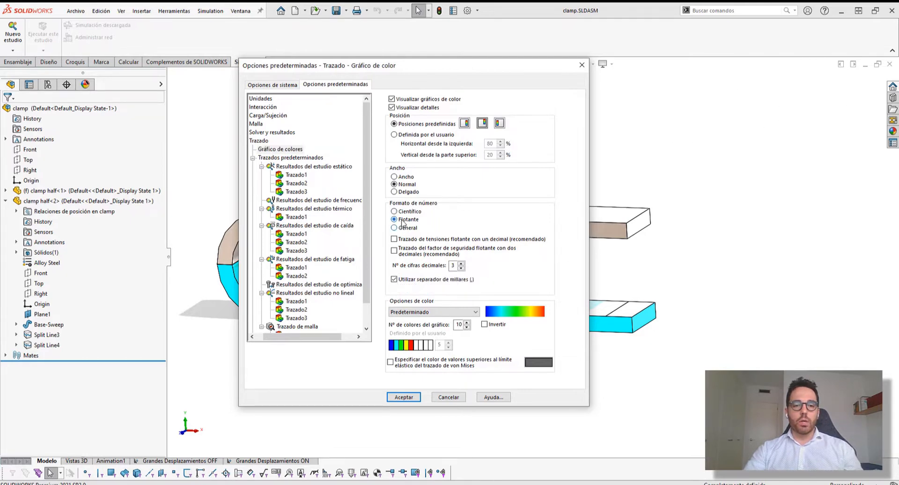
pyautogui.click(394, 280)
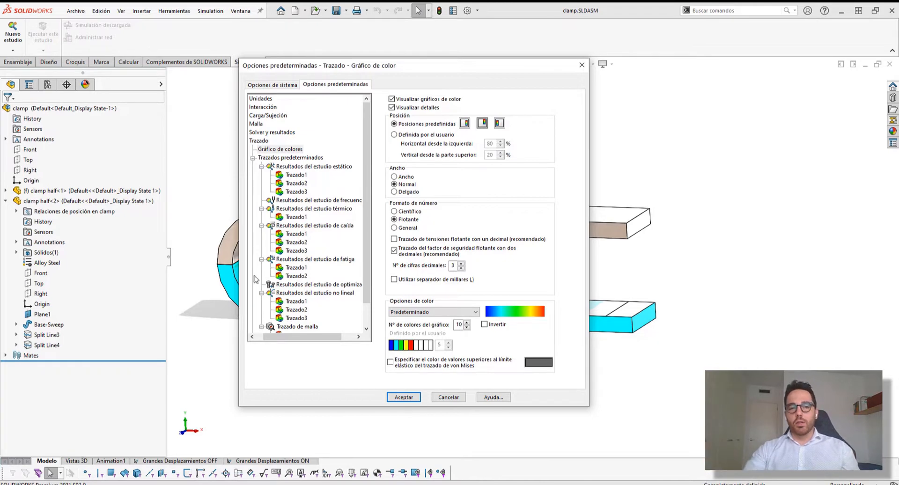
# Step: Review the default result plots, checking the result type and component of Trazado1, Trazado2 and Trazado3 in the static study
pyautogui.click(284, 159)
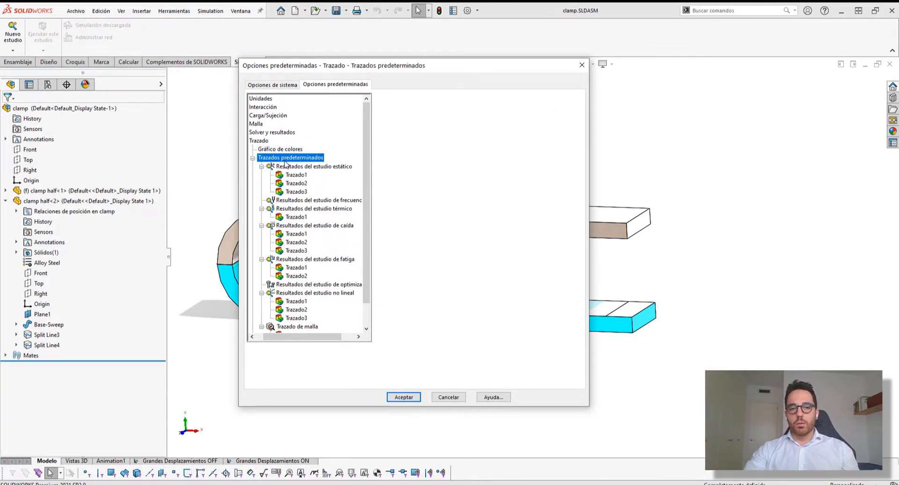
pyautogui.click(287, 167)
pyautogui.click(295, 175)
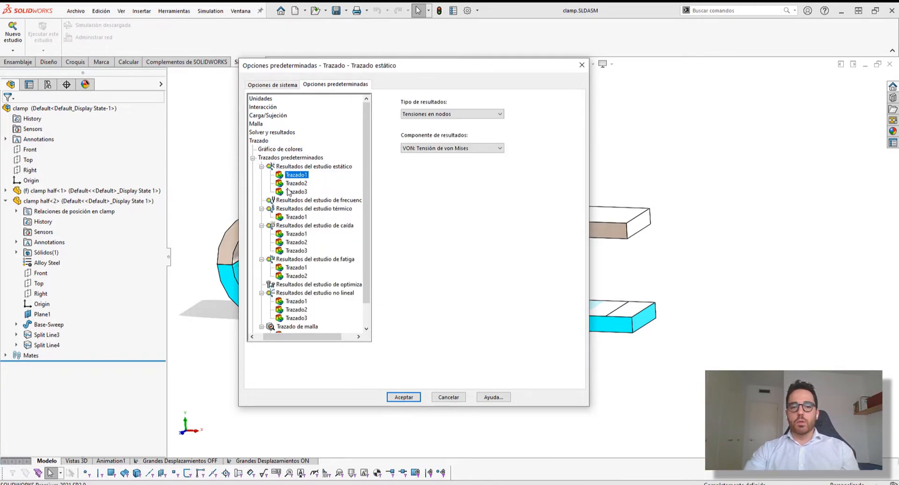
pyautogui.press('Up')
pyautogui.click(296, 209)
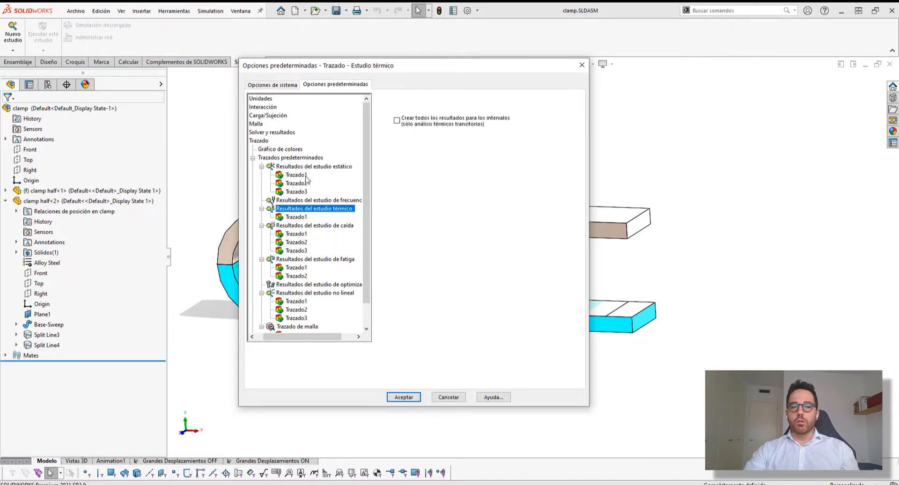
pyautogui.click(305, 176)
pyautogui.click(302, 190)
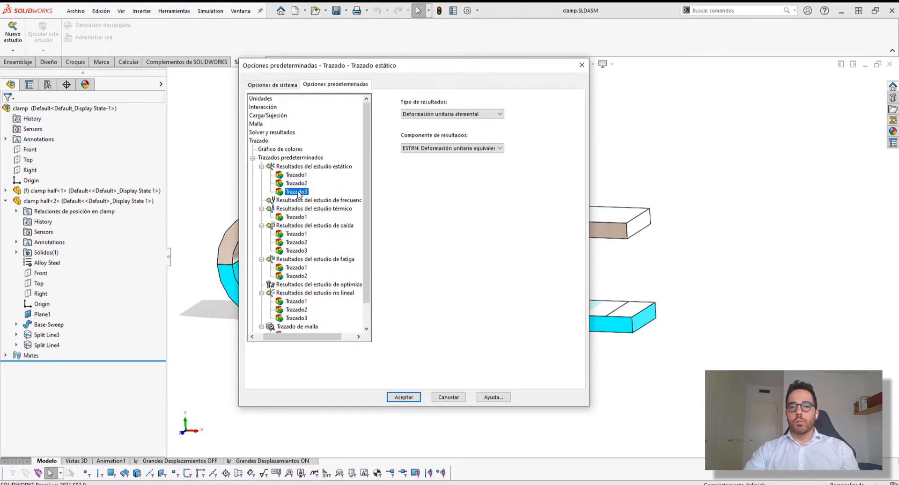
pyautogui.click(297, 175)
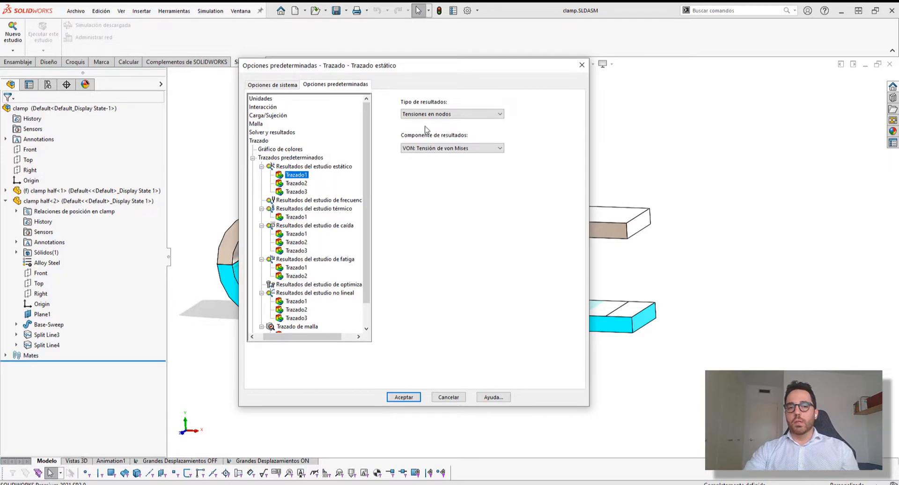
pyautogui.click(298, 183)
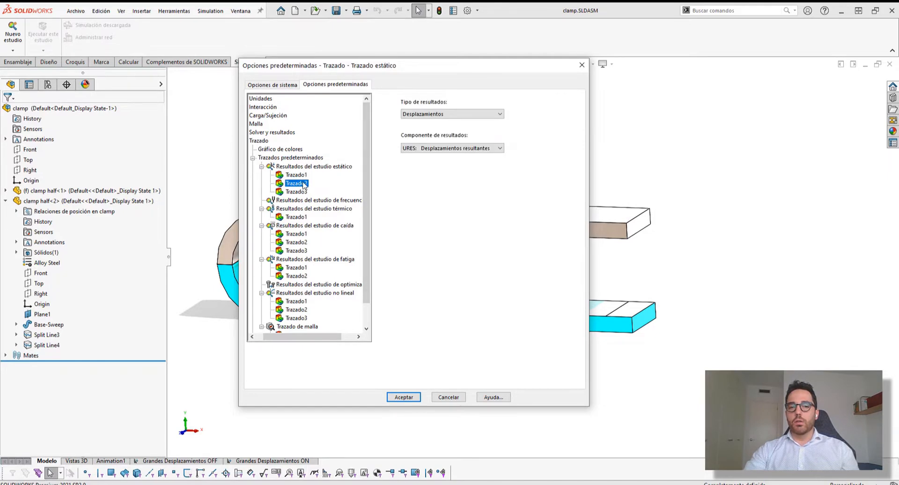
pyautogui.click(297, 192)
pyautogui.click(301, 183)
pyautogui.click(296, 176)
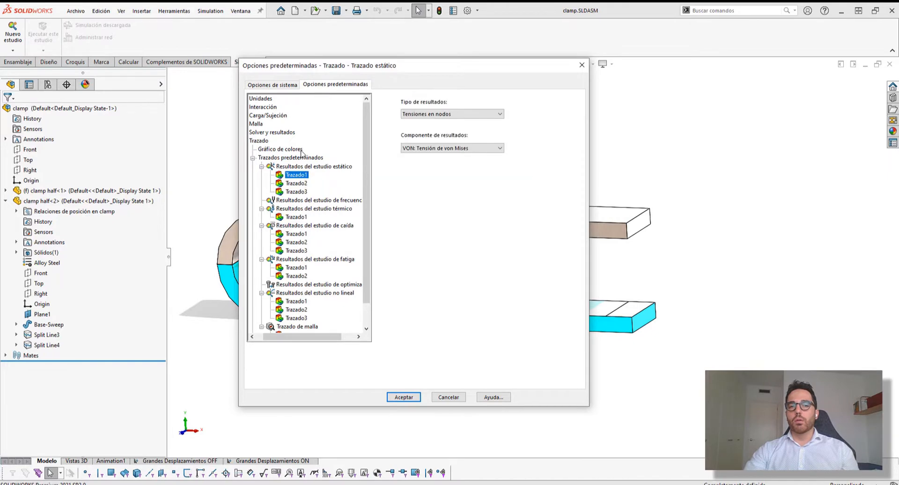
# Step: Return to the default unit settings and accept all the changed Simulation default options
pyautogui.click(271, 100)
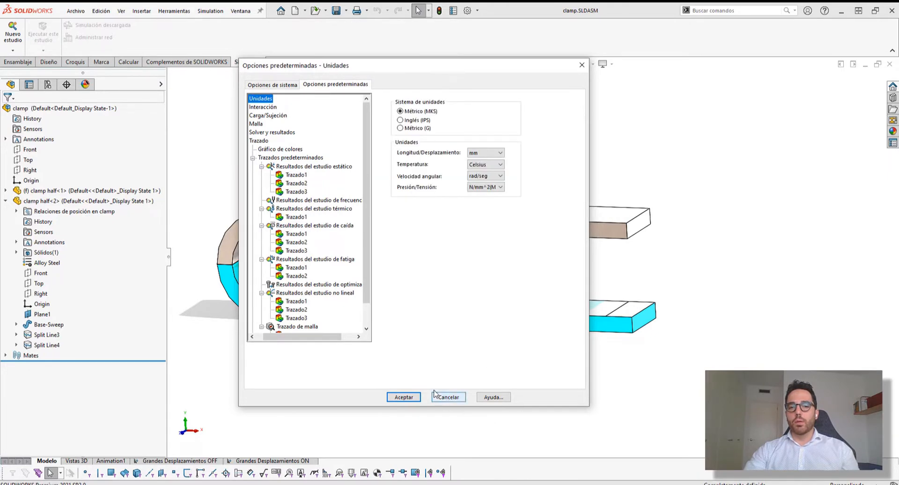
pyautogui.click(418, 397)
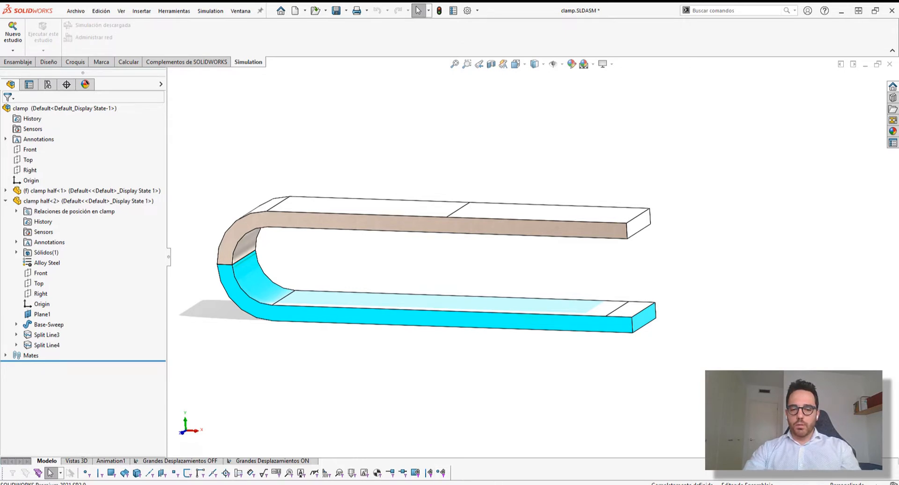
# Step: Switch to the PowerPoint slide show for the Diagnóstico de importación slide, and return to SOLIDWORKS
pyautogui.moveTo(565, 484)
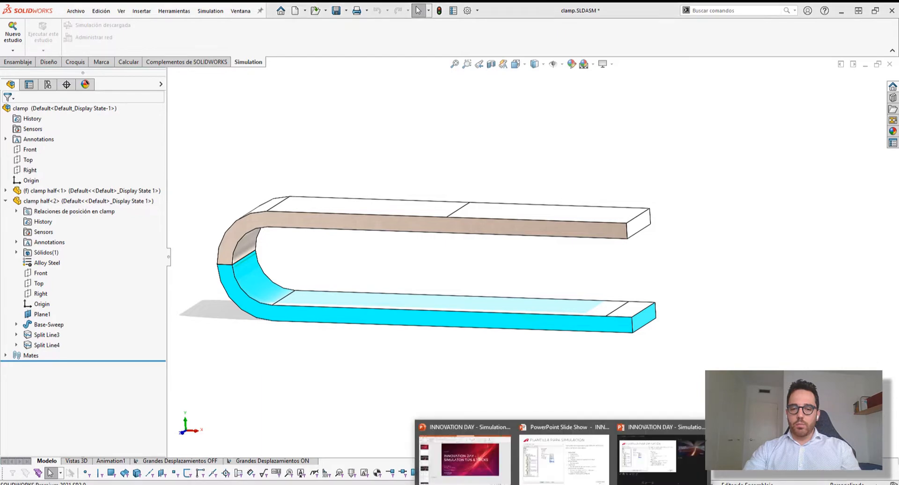
pyautogui.click(564, 459)
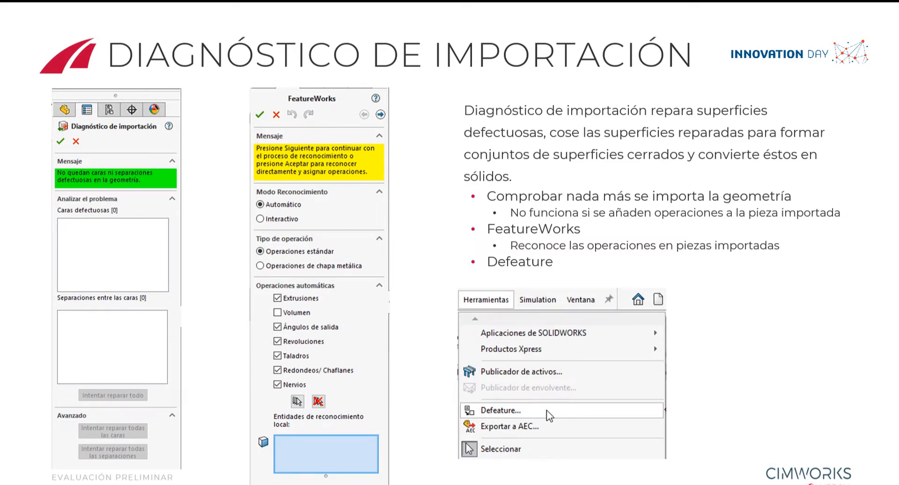
pyautogui.press('super')
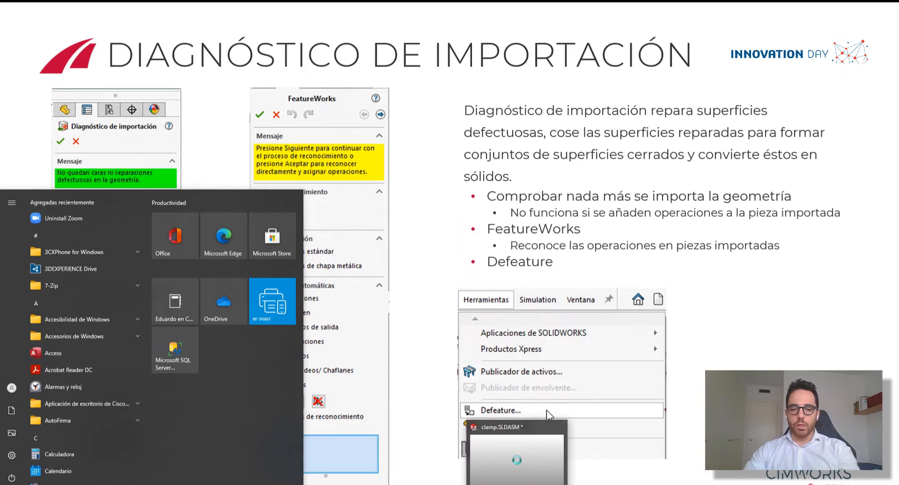
pyautogui.click(518, 484)
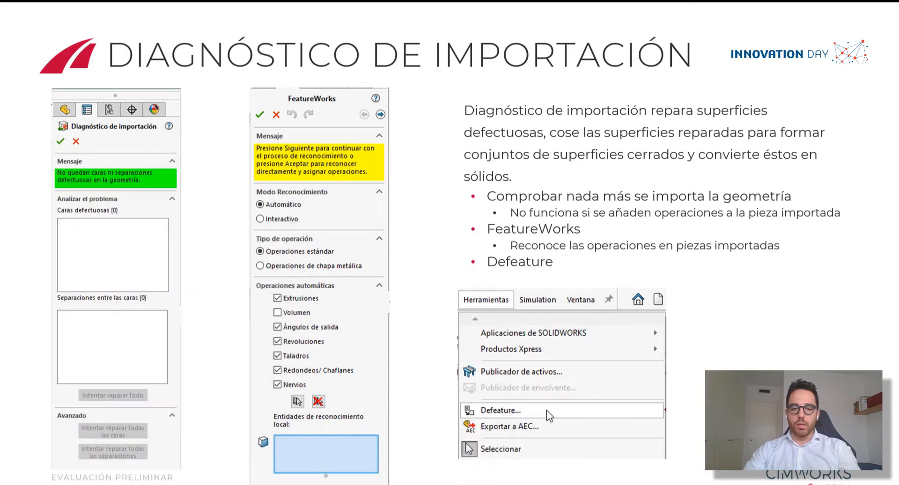
pyautogui.press('super')
pyautogui.press('super')
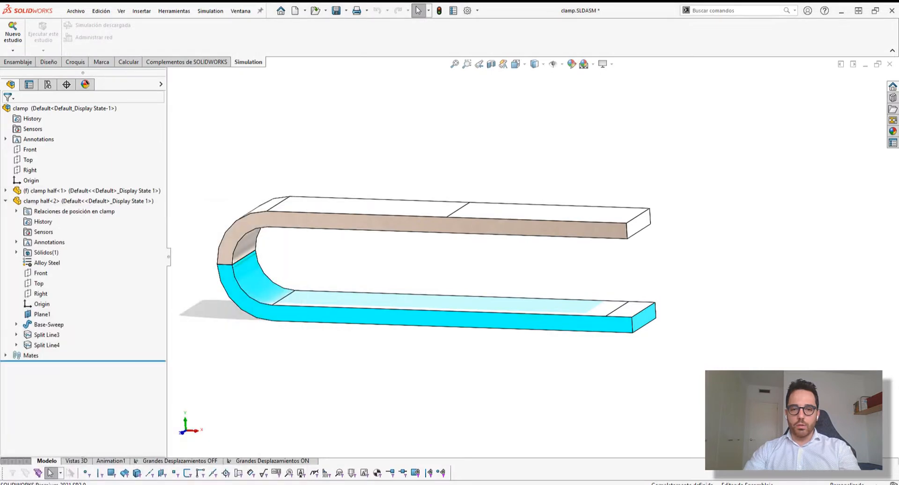
# Step: Minimize the clamp assembly and open the STEP file Pieza1.STEP
pyautogui.click(866, 64)
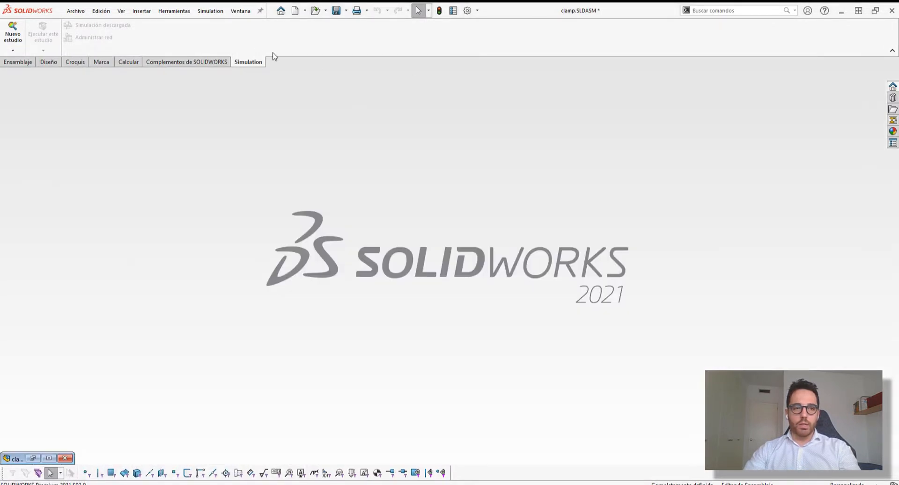
pyautogui.click(314, 11)
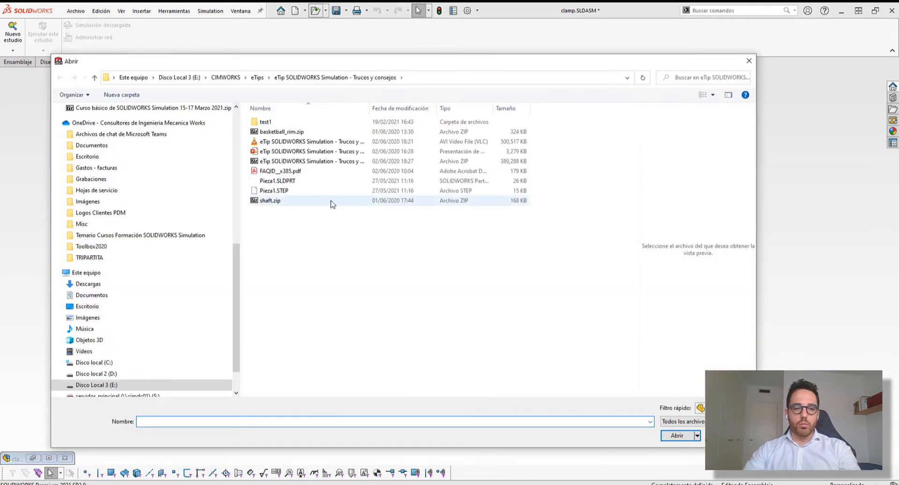
pyautogui.click(276, 191)
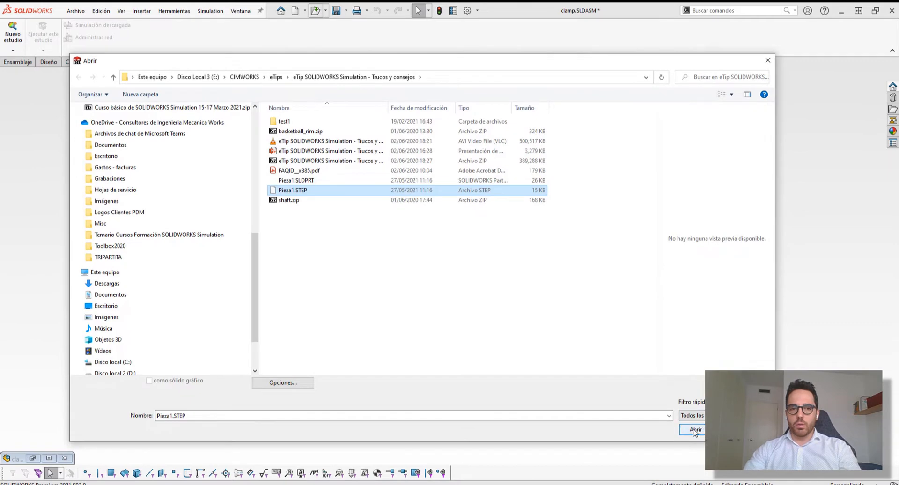
pyautogui.click(695, 429)
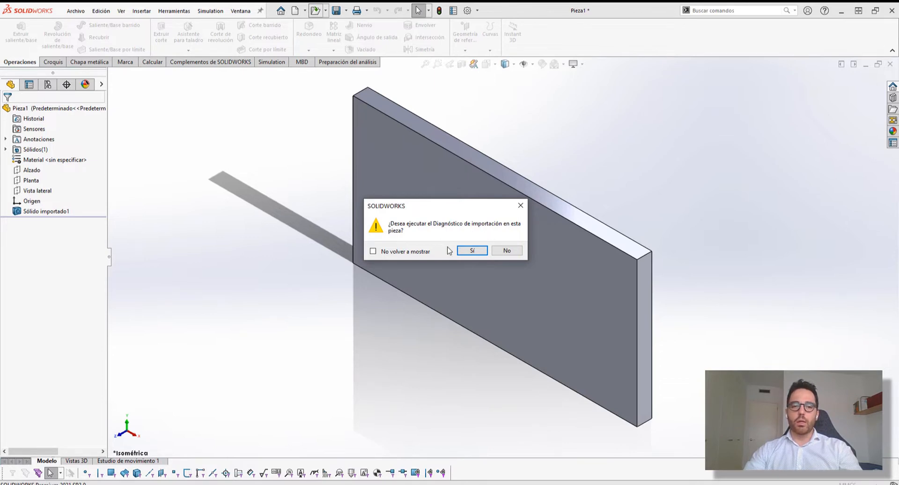
# Step: Run Diagnóstico de importación on the imported part with its prompt set not to show again, and examine the geometry
pyautogui.moveTo(392, 206); pyautogui.dragTo(325, 195)
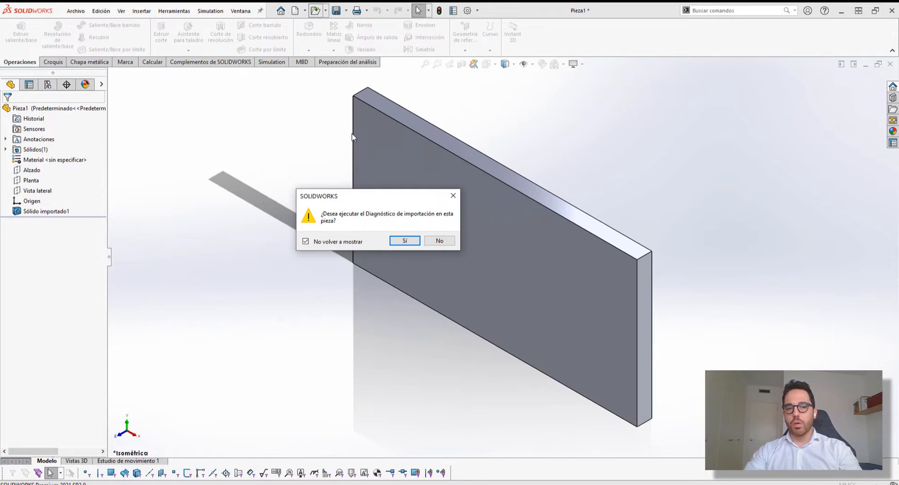
pyautogui.click(405, 241)
pyautogui.moveTo(345, 256); pyautogui.dragTo(324, 185, button='middle')
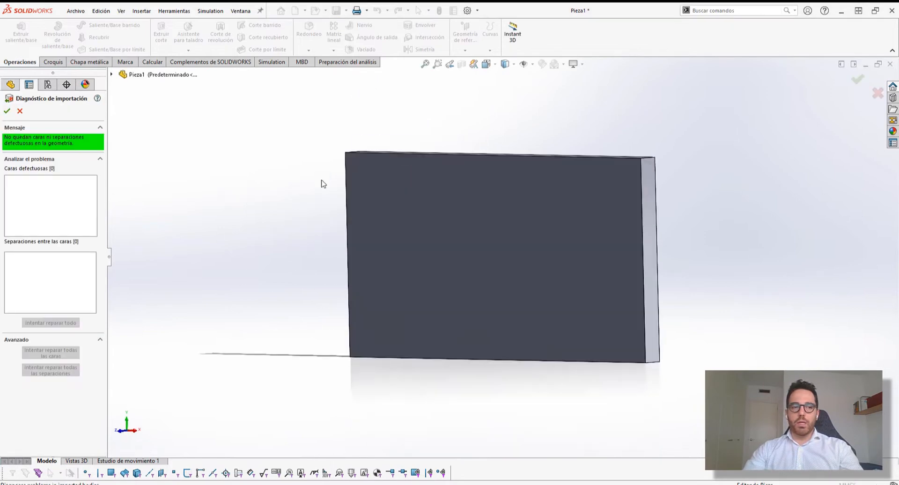
pyautogui.keyDown('ctrl'); pyautogui.moveTo(260, 196); pyautogui.dragTo(182, 195, button='middle'); pyautogui.keyUp('ctrl')
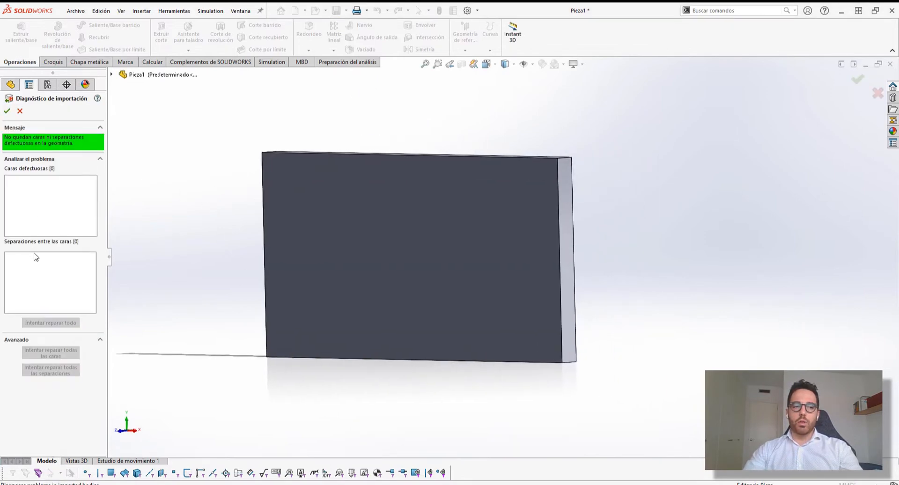
# Step: Examine the imported plate, close Diagnóstico de importación without changes and decline the FeatureWorks feature recognition
pyautogui.moveTo(450, 284); pyautogui.dragTo(533, 243, button='middle')
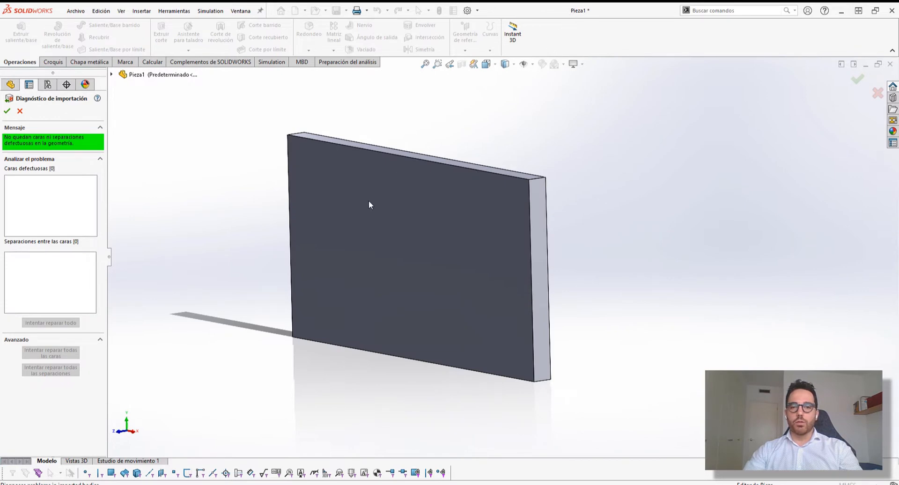
pyautogui.moveTo(325, 169); pyautogui.dragTo(265, 235, button='middle')
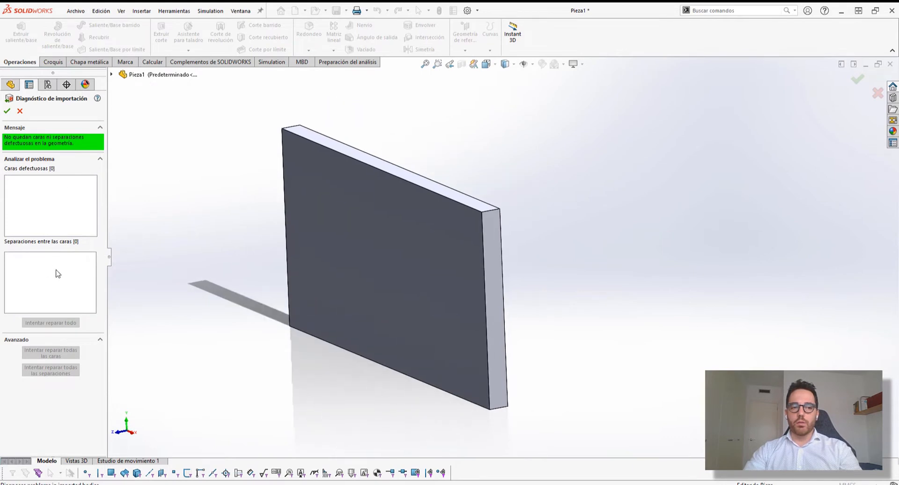
pyautogui.moveTo(291, 346); pyautogui.dragTo(292, 329, button='middle')
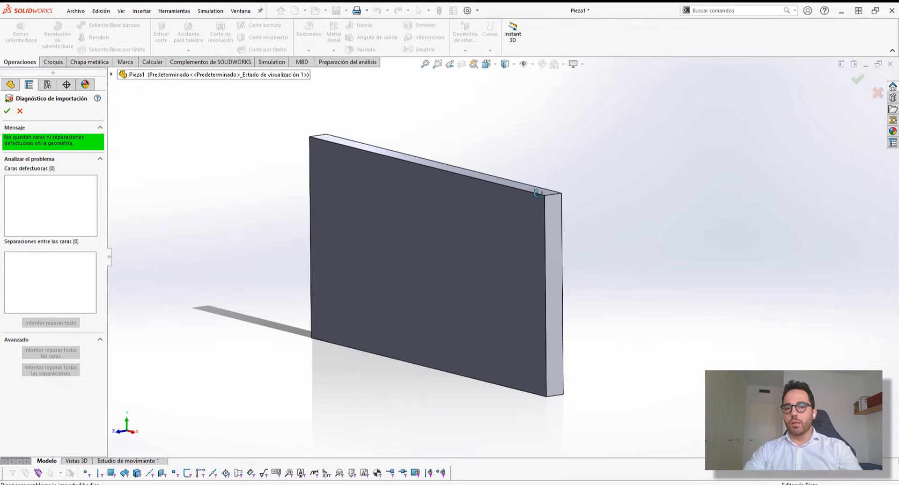
pyautogui.moveTo(438, 220); pyautogui.dragTo(423, 215, button='middle')
pyautogui.moveTo(424, 259); pyautogui.dragTo(532, 213, button='middle')
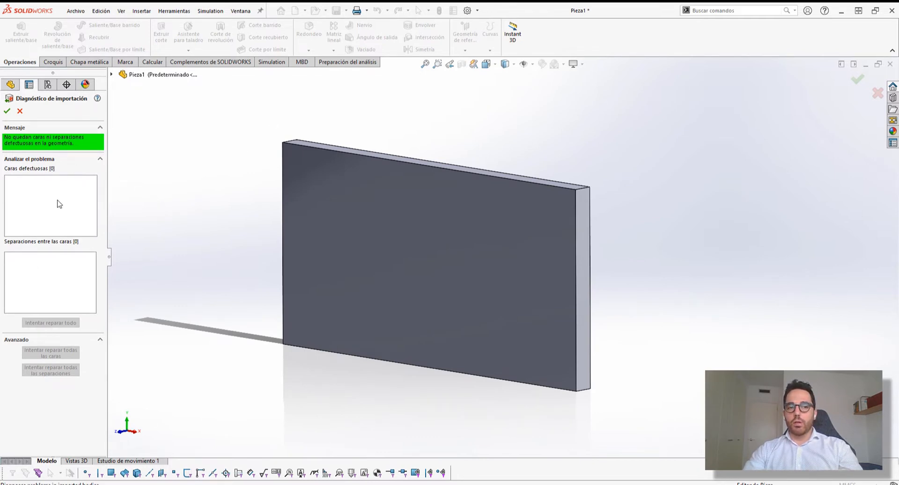
pyautogui.click(20, 111)
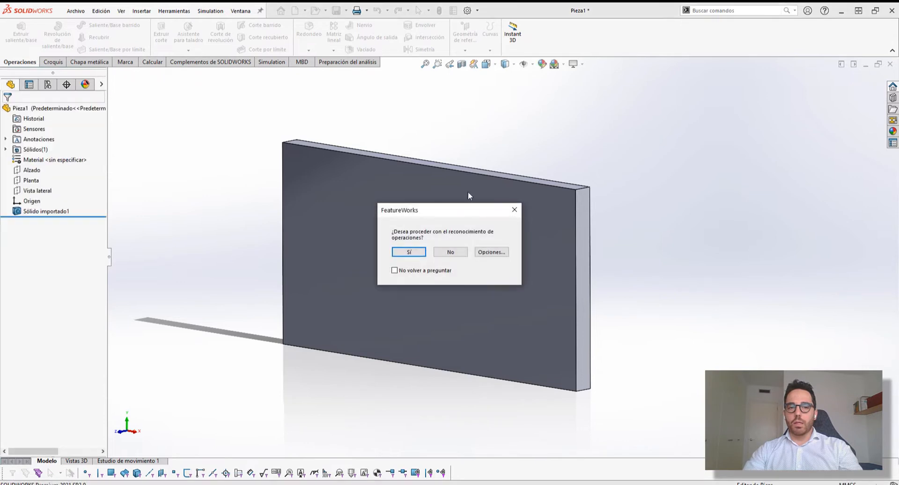
pyautogui.click(457, 255)
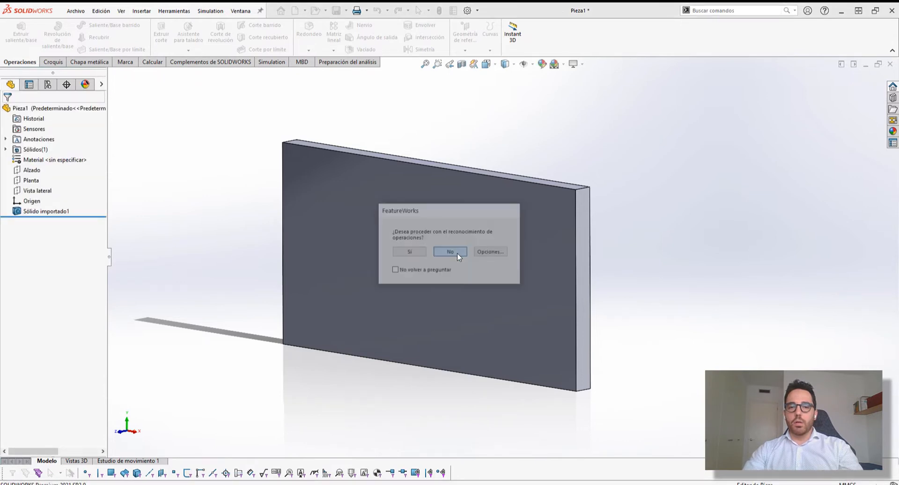
pyautogui.click(457, 253)
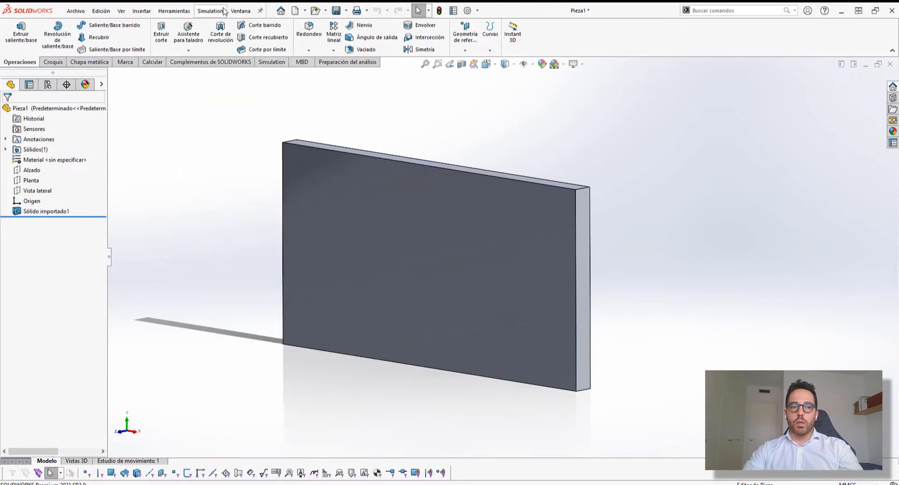
# Step: Restore the ignored message "¿Desea ejecutar el Diagnóstico de importación en esta pieza?" in the Mensajes/Errores/Advertencias system options and accept
pyautogui.click(209, 10)
pyautogui.moveTo(174, 11)
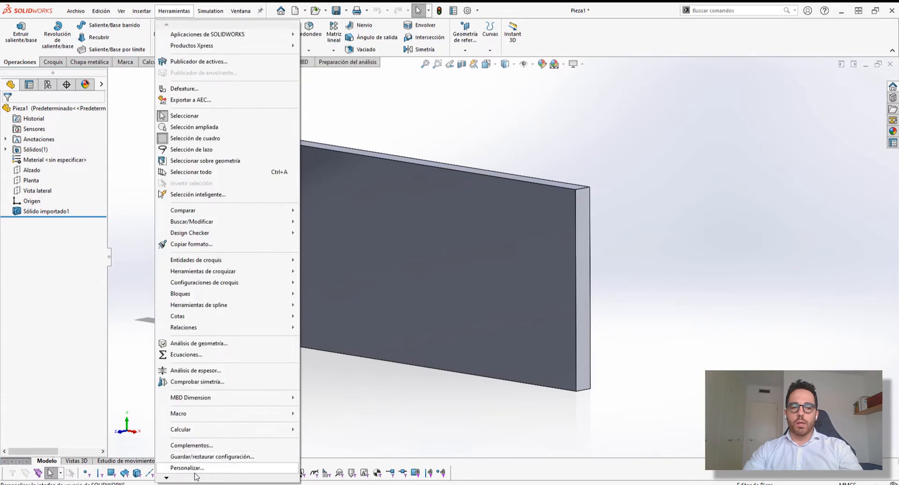
pyautogui.moveTo(166, 477)
pyautogui.click(183, 452)
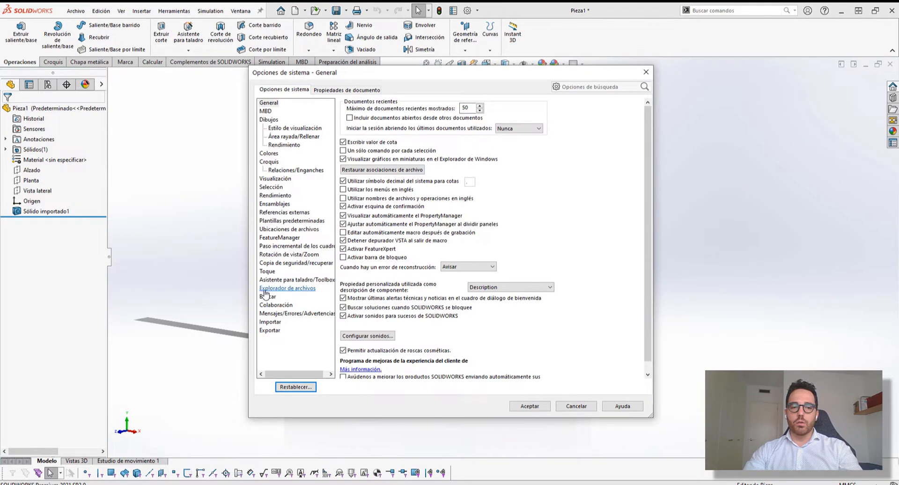
pyautogui.click(276, 314)
pyautogui.moveTo(451, 75); pyautogui.dragTo(389, 66)
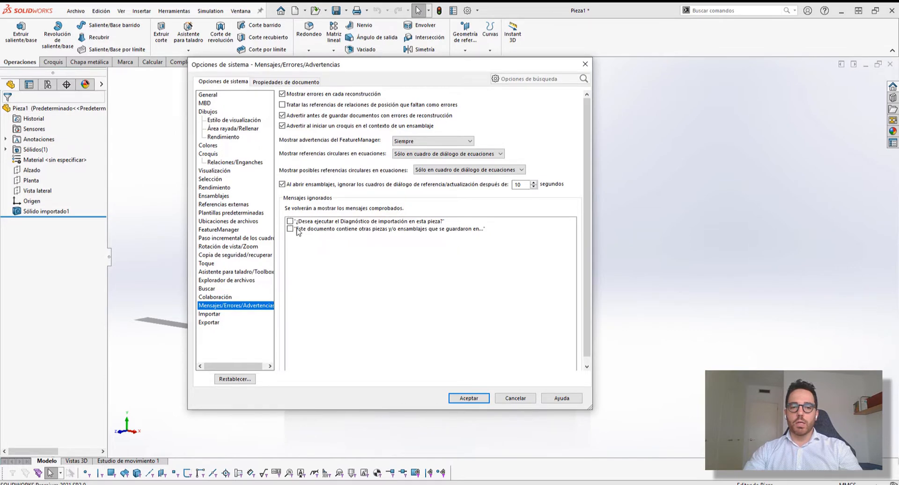
pyautogui.click(290, 222)
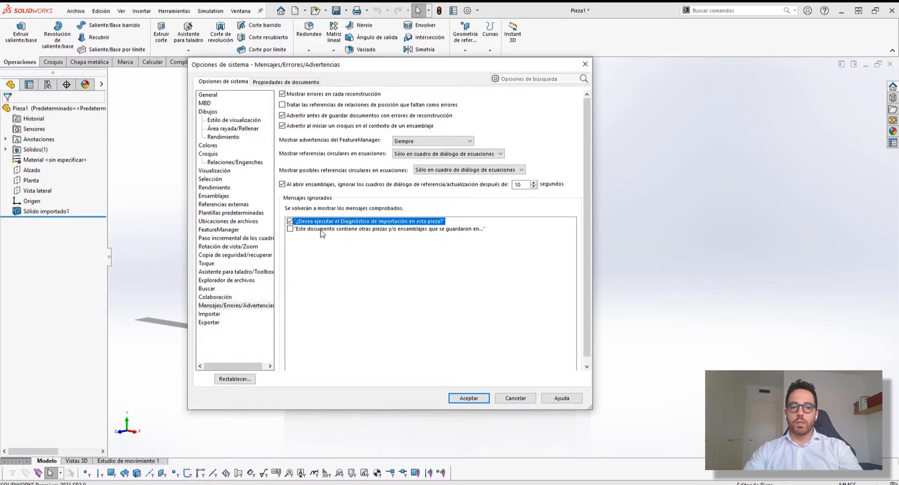
pyautogui.click(466, 399)
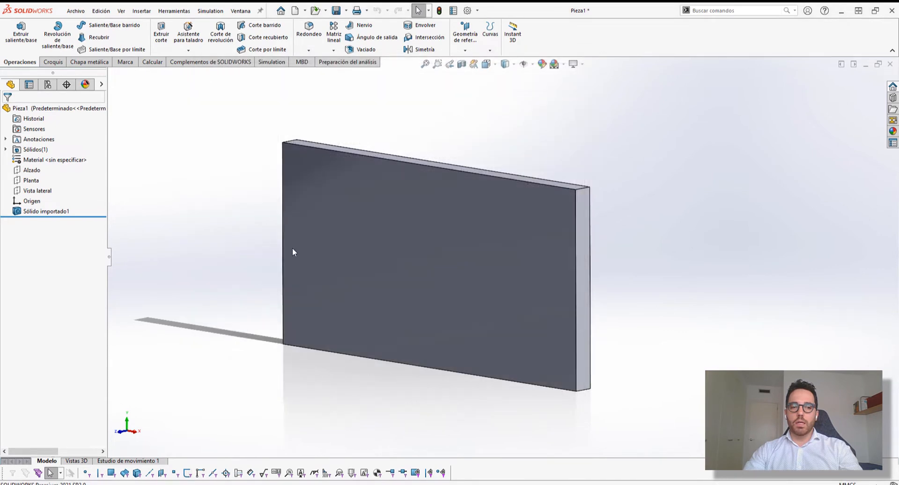
# Step: Sketch a small circle near the centre of the imported plate's large front face
pyautogui.moveTo(499, 294); pyautogui.dragTo(565, 228, button='middle')
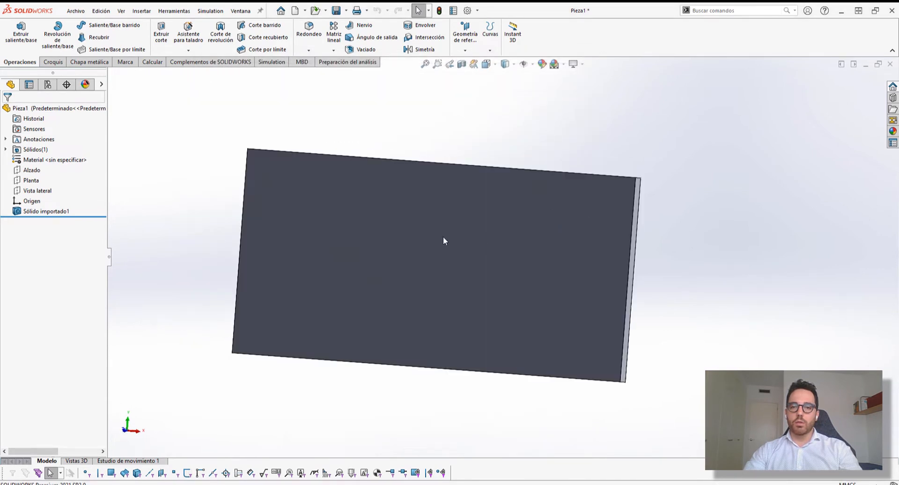
pyautogui.moveTo(507, 147); pyautogui.dragTo(270, 165, button='middle')
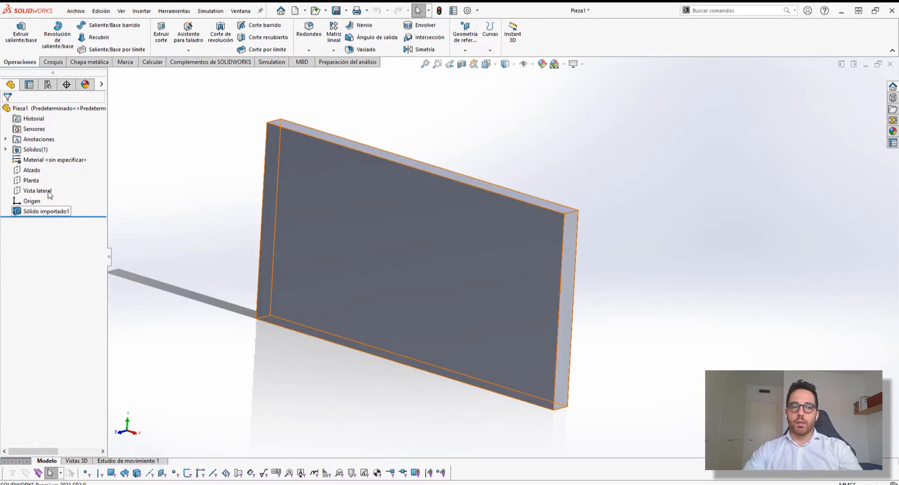
pyautogui.click(64, 63)
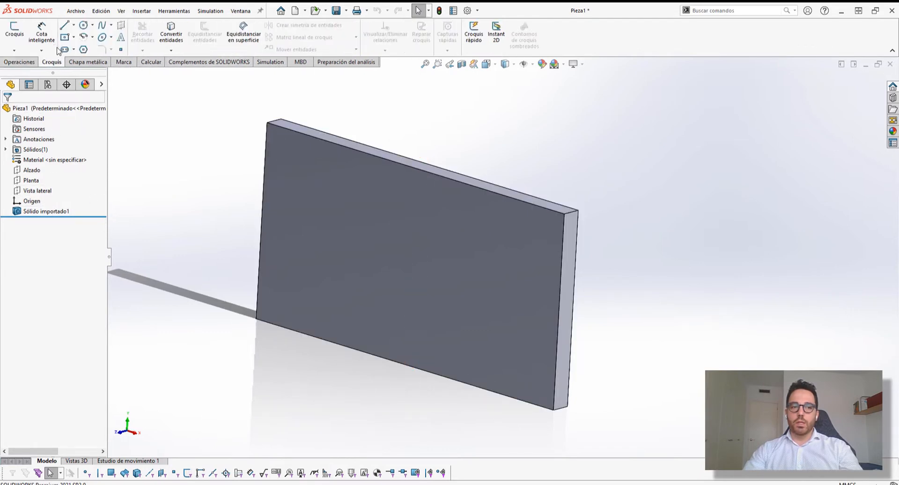
pyautogui.click(84, 25)
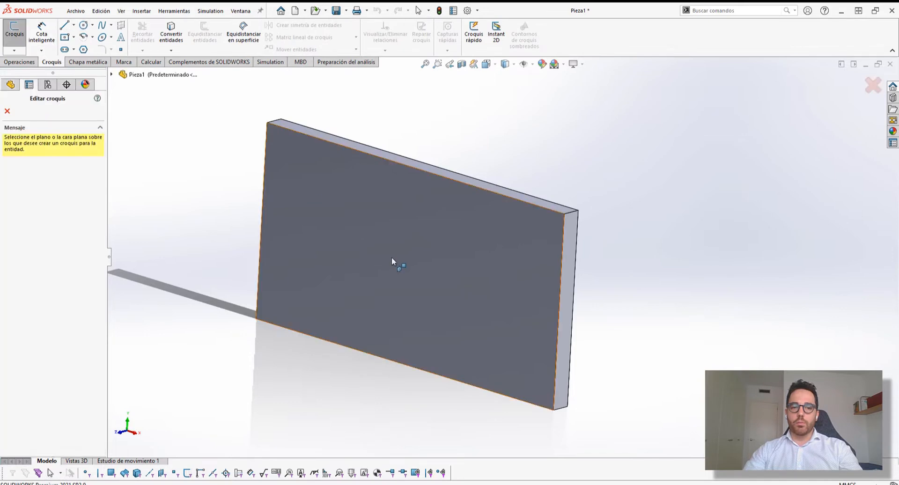
pyautogui.click(393, 256)
pyautogui.click(407, 266)
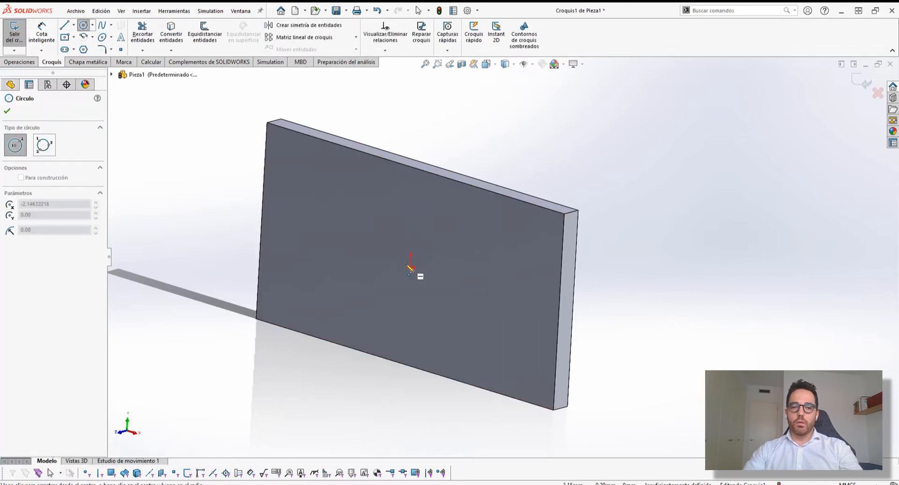
pyautogui.click(420, 269)
pyautogui.click(7, 111)
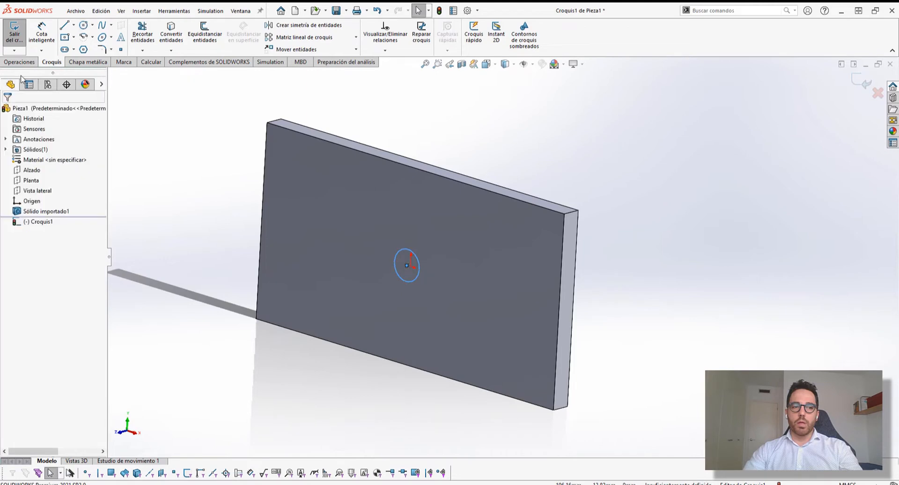
# Step: Extrude the circle 10 mm outward from the plate as a boss merged with the imported solid
pyautogui.click(19, 62)
pyautogui.click(21, 32)
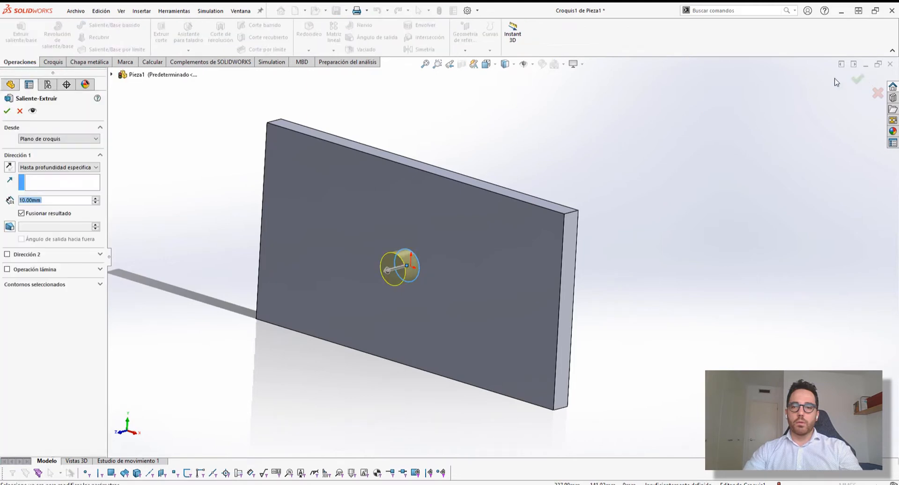
pyautogui.click(854, 79)
pyautogui.moveTo(435, 164); pyautogui.dragTo(115, 213, button='middle')
pyautogui.moveTo(347, 294)
pyautogui.mouseDown(button='middle')
pyautogui.moveTo(415, 286)
pyautogui.moveTo(349, 281)
pyautogui.mouseUp(button='middle')
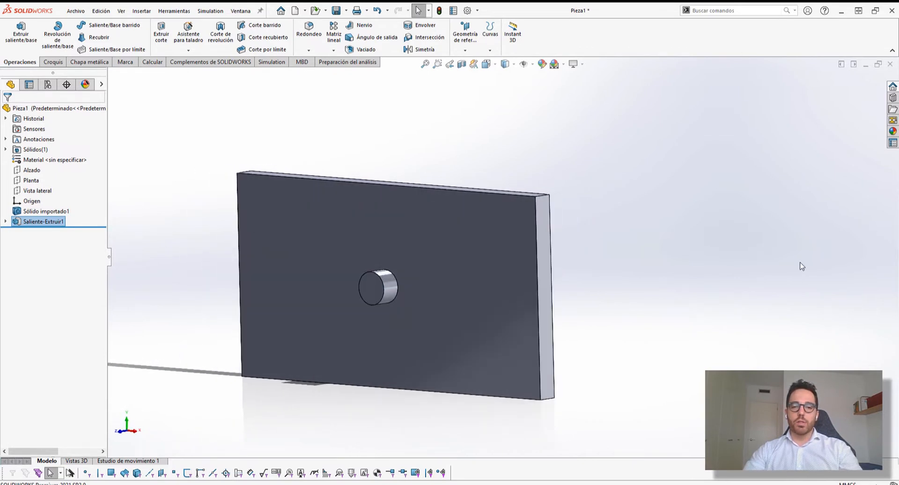
pyautogui.click(312, 158)
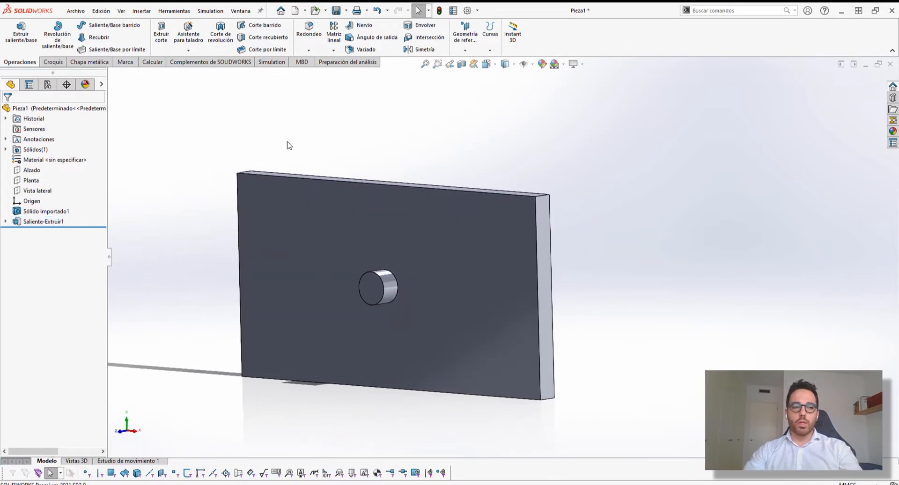
# Step: Check whether Diagnóstico de importación is available with the extruded boss present, and examine the imported solid and the boss
pyautogui.click(154, 63)
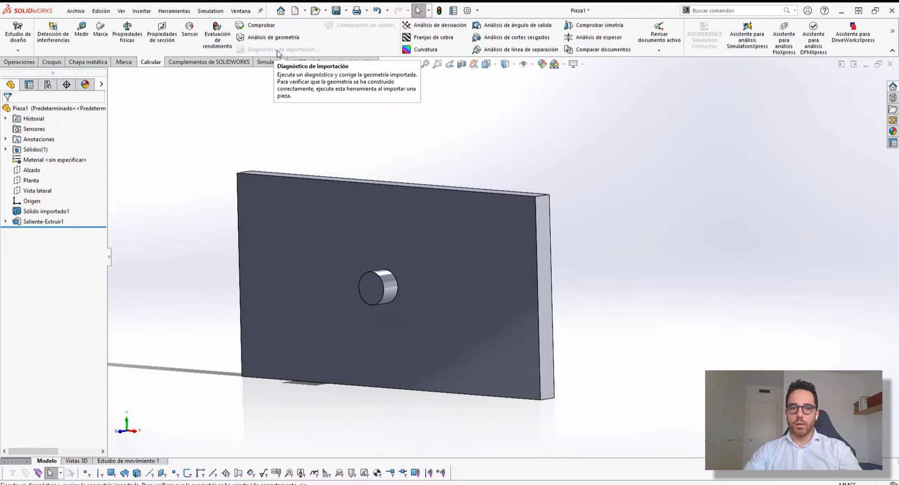
pyautogui.moveTo(271, 98); pyautogui.dragTo(288, 60, button='middle')
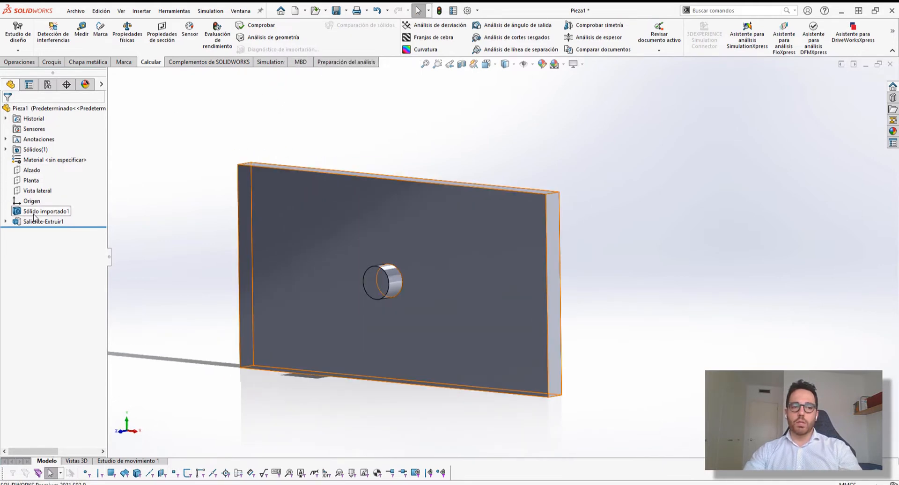
pyautogui.moveTo(339, 133)
pyautogui.mouseDown(button='middle')
pyautogui.moveTo(339, 144)
pyautogui.moveTo(339, 121)
pyautogui.mouseUp(button='middle')
pyautogui.press('Escape')
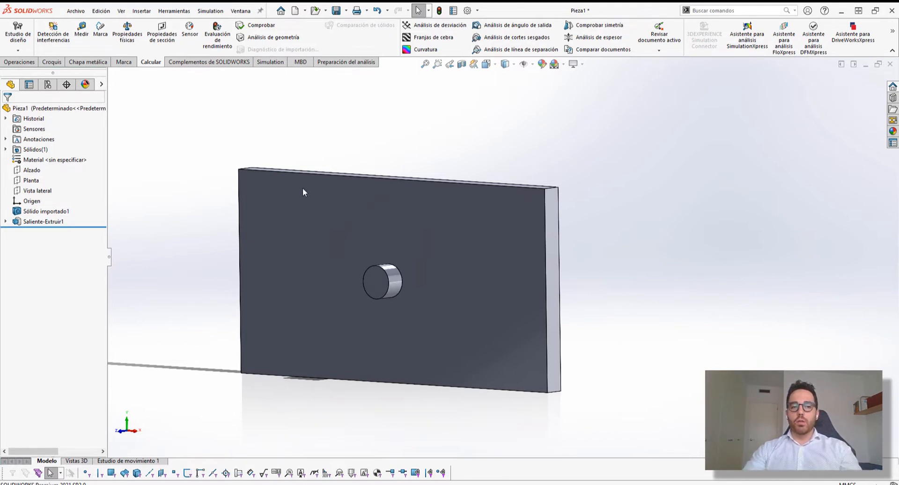
pyautogui.moveTo(274, 316); pyautogui.dragTo(181, 278, button='middle')
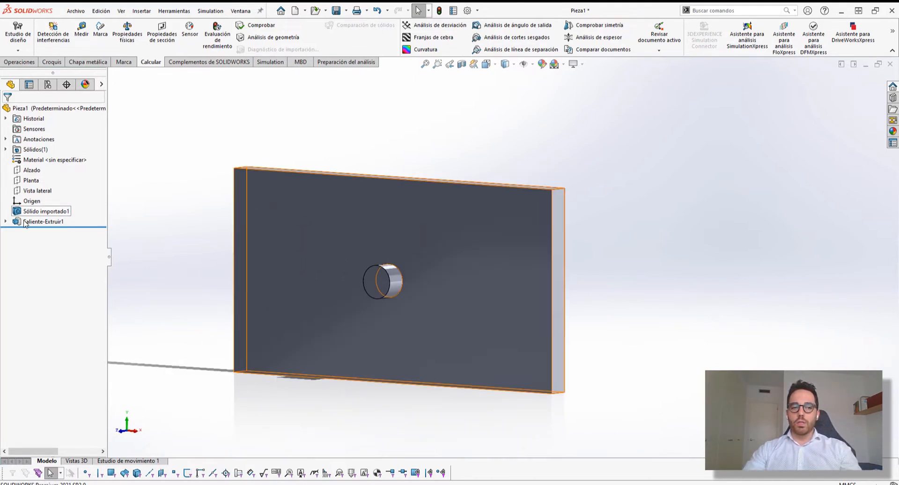
pyautogui.click(42, 221)
pyautogui.click(193, 248)
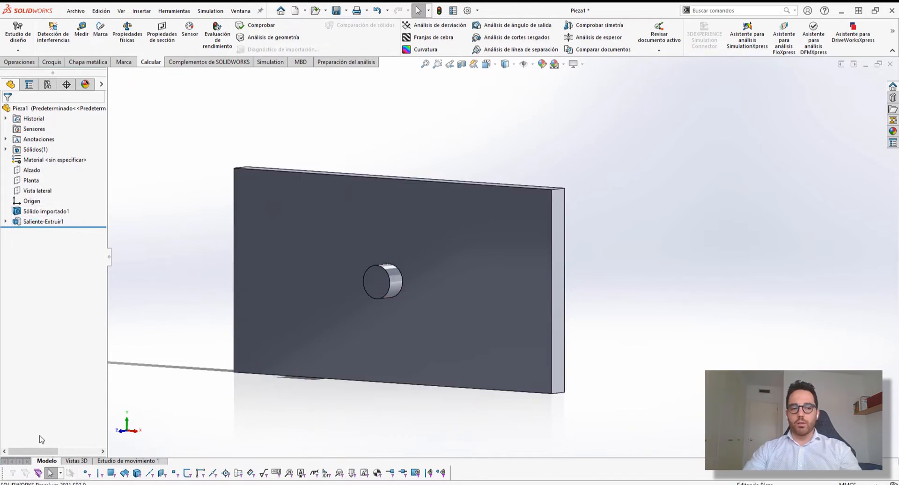
# Step: Delete the extruded boss from the part while keeping its circle sketch
pyautogui.click(33, 223)
pyautogui.press('Delete')
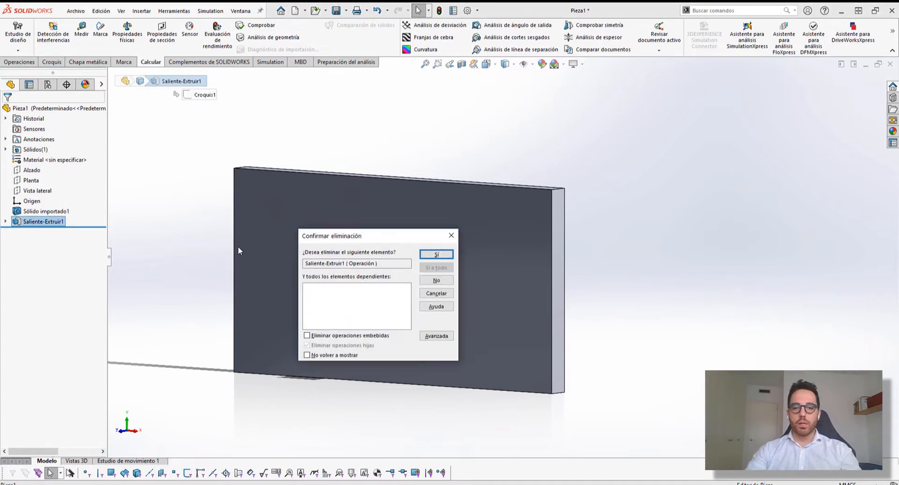
pyautogui.click(449, 255)
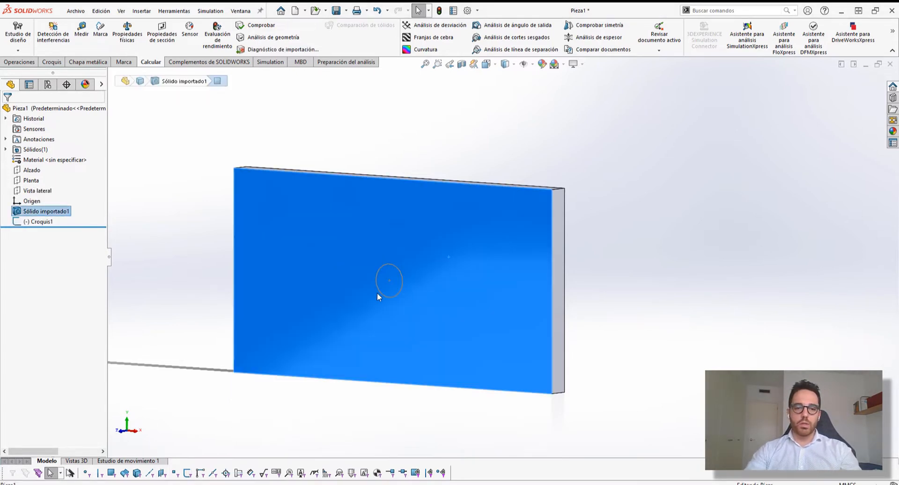
pyautogui.click(224, 221)
# Step: Run Diagnóstico de importación on the imported plate again, dismiss it and close the Pieza1 part
pyautogui.moveTo(227, 224); pyautogui.dragTo(213, 214, button='middle')
pyautogui.click(299, 51)
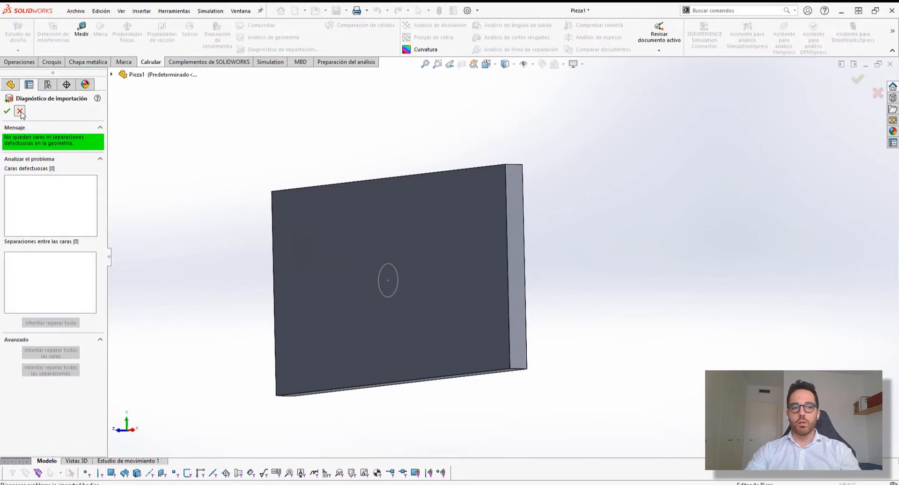
pyautogui.click(20, 111)
pyautogui.moveTo(232, 157); pyautogui.dragTo(247, 207, button='middle')
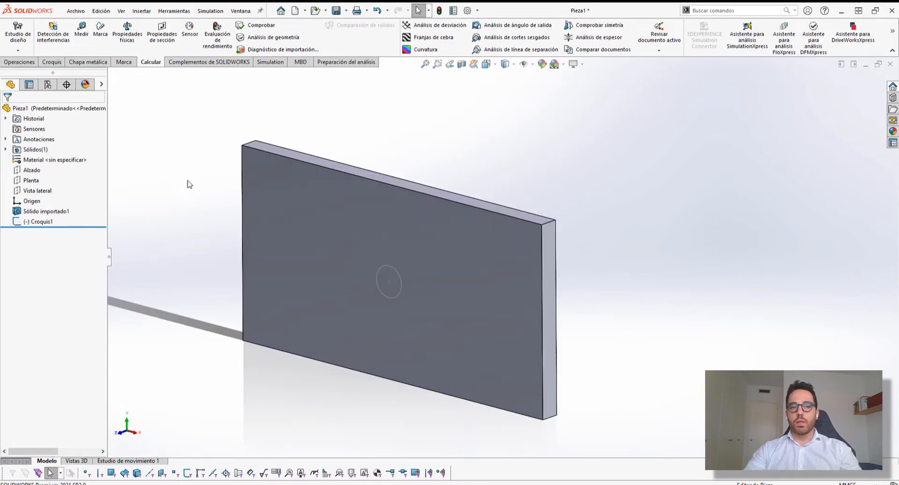
pyautogui.click(890, 64)
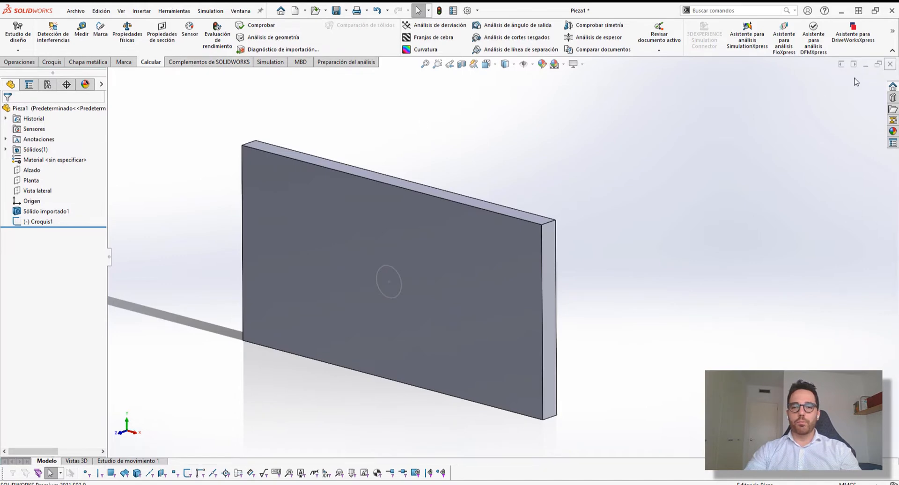
pyautogui.click(461, 262)
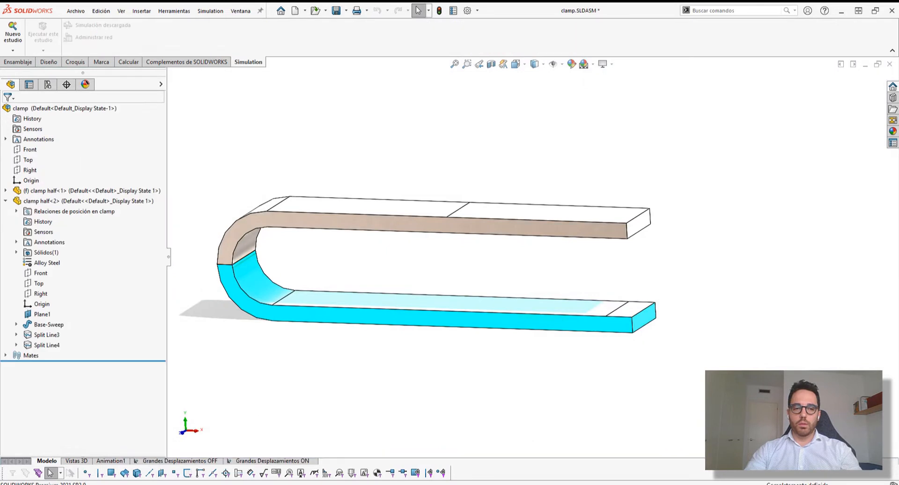
# Step: Switch to the PowerPoint slide show and advance to the Detección de interferencias slide
pyautogui.moveTo(517, 484)
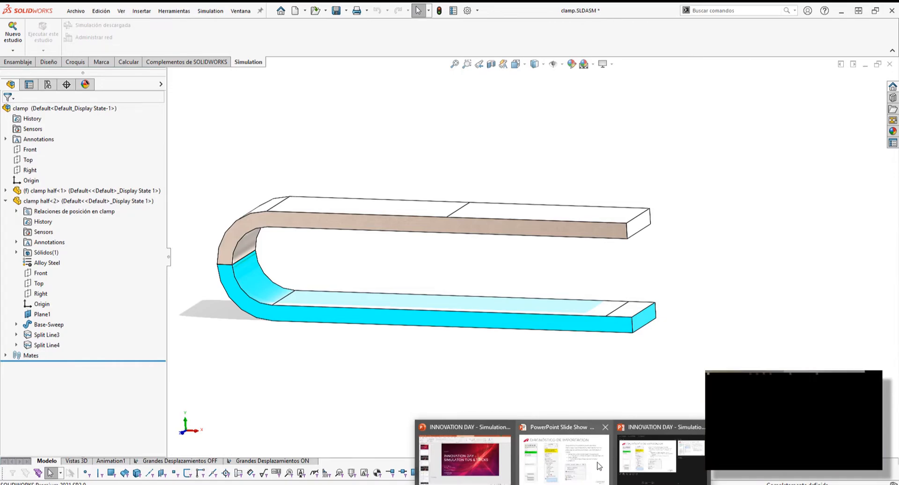
pyautogui.click(587, 468)
pyautogui.click(851, 288)
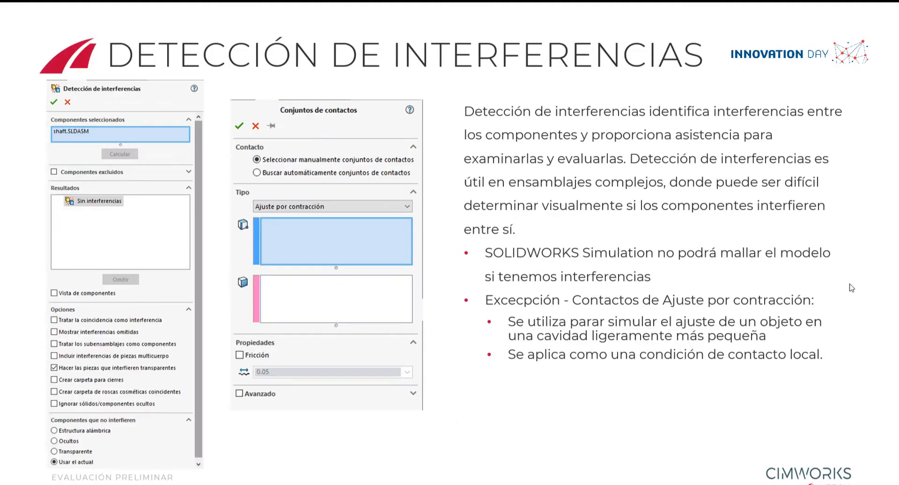
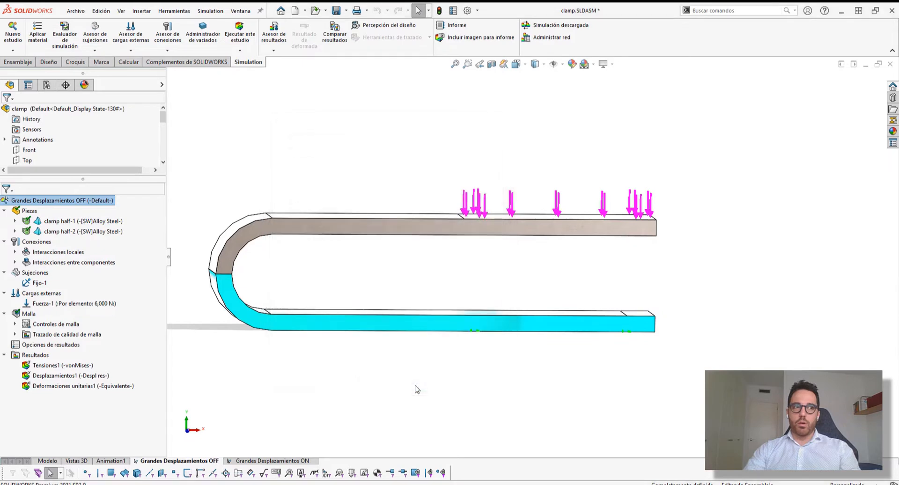
# Step: Run the Grandes Desplazamientos OFF study with solver details shown, choosing to solve it with small displacements
pyautogui.moveTo(413, 390)
pyautogui.mouseDown(button='middle')
pyautogui.moveTo(387, 397)
pyautogui.moveTo(425, 364)
pyautogui.moveTo(395, 392)
pyautogui.mouseUp(button='middle')
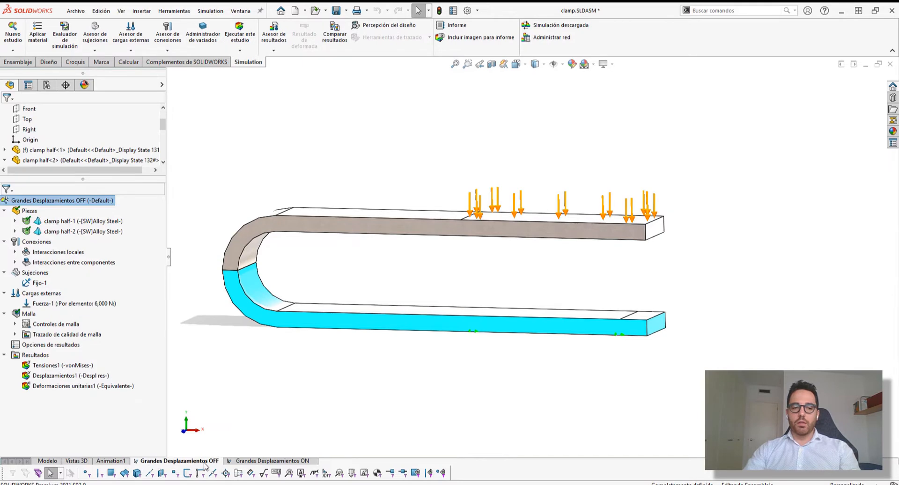
pyautogui.hotkey('ctrl', '1')
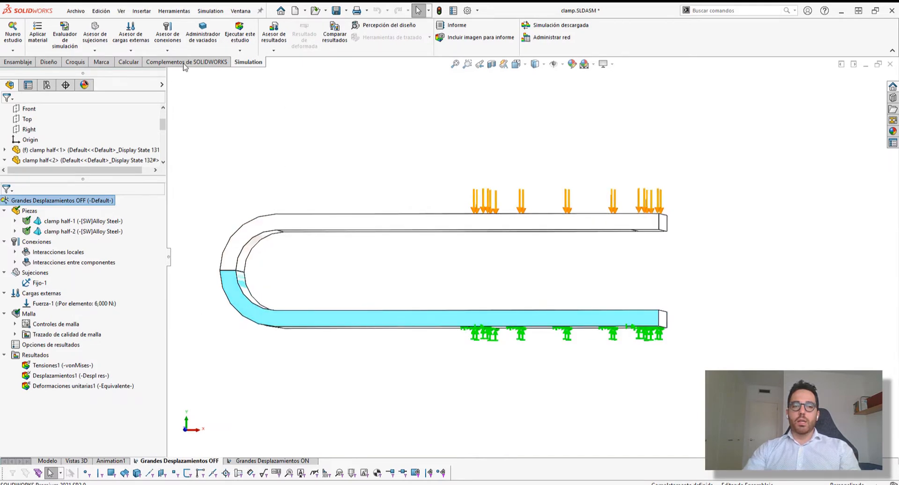
pyautogui.click(237, 38)
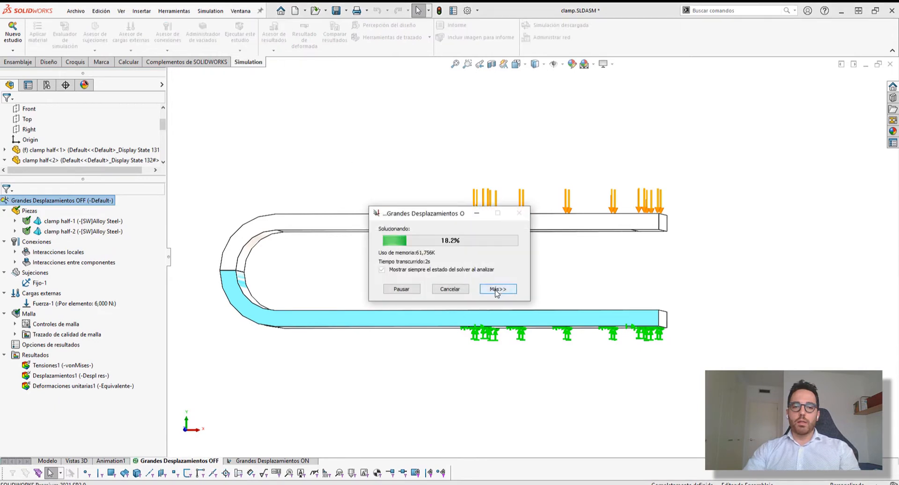
pyautogui.click(497, 289)
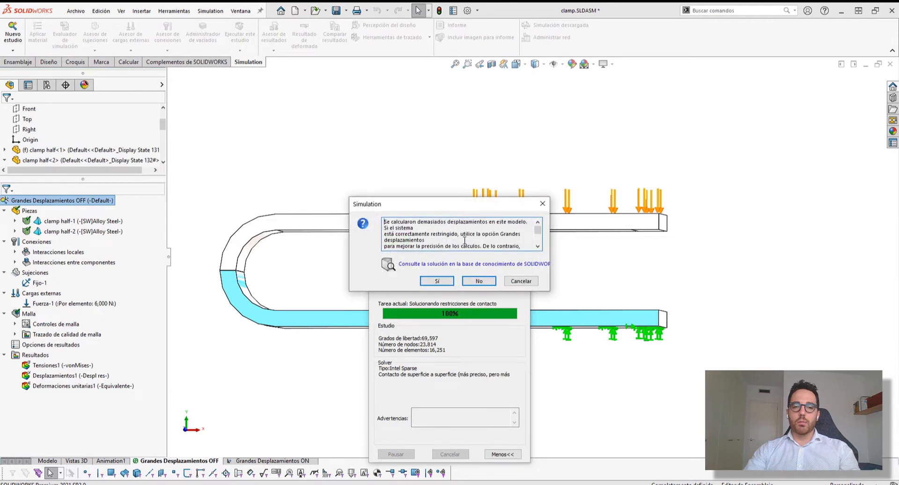
pyautogui.moveTo(538, 231); pyautogui.dragTo(541, 202)
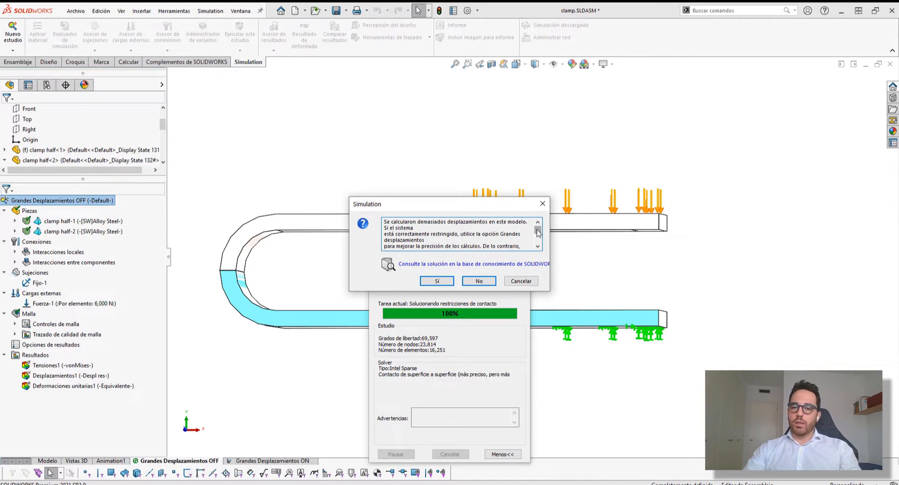
pyautogui.moveTo(537, 232); pyautogui.dragTo(541, 256)
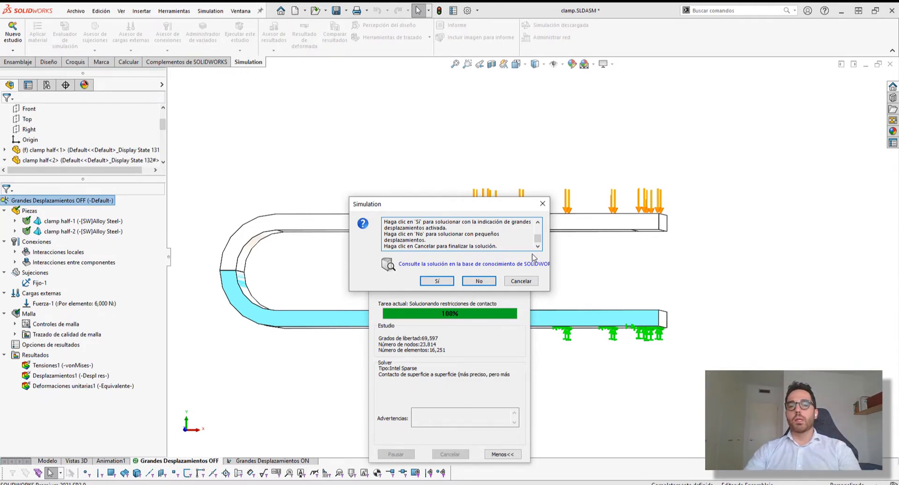
pyautogui.click(478, 282)
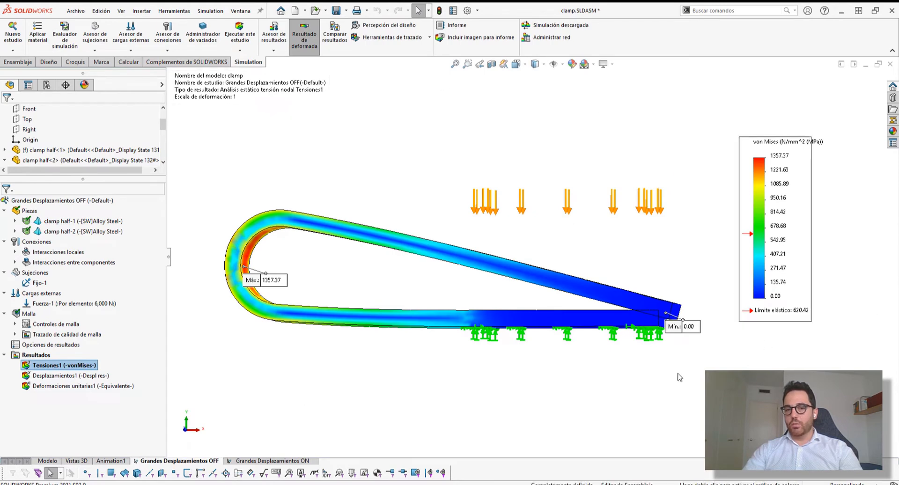
# Step: Review the solver and Grandes desplazamientos options in the Grandes Desplazamientos OFF study's properties, and close them without changes
pyautogui.moveTo(641, 298); pyautogui.dragTo(586, 327, button='middle')
pyautogui.scroll(-1, 59, 195)
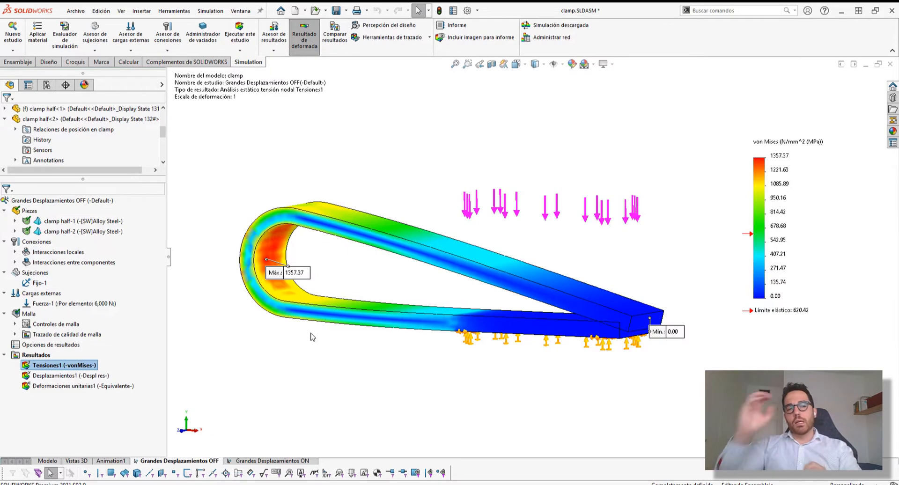
pyautogui.rightClick(69, 201)
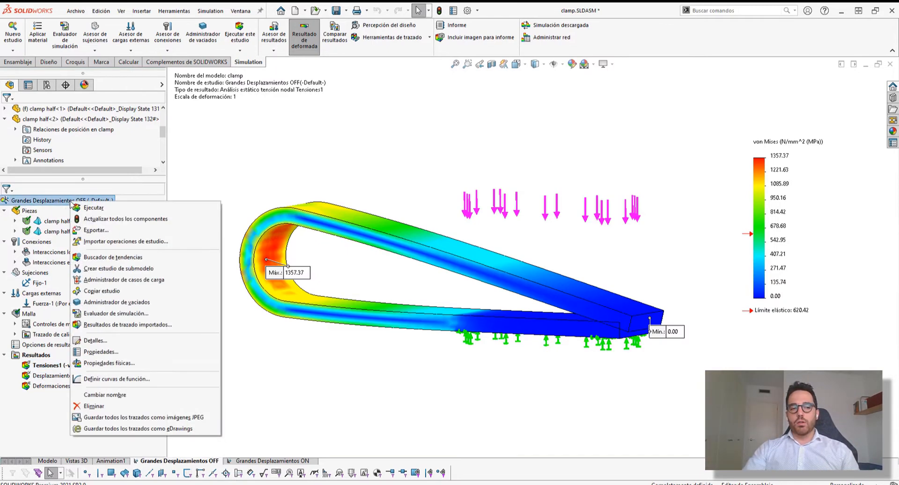
pyautogui.click(139, 352)
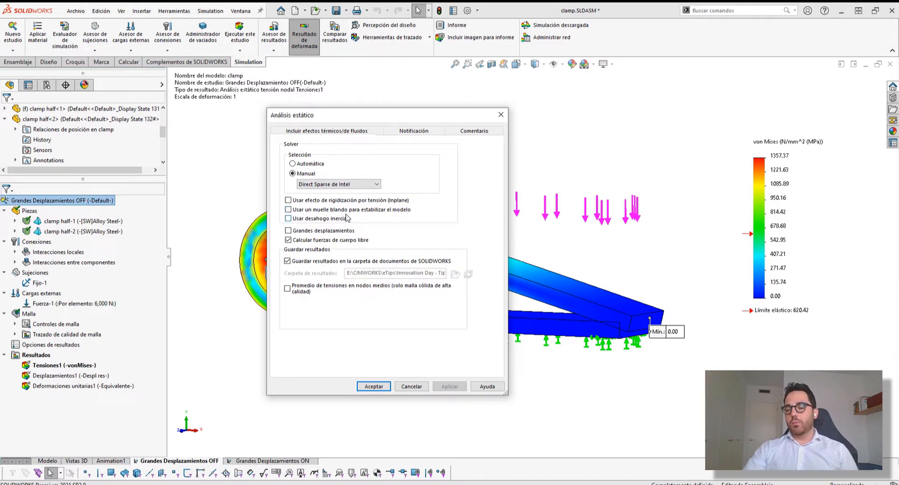
pyautogui.moveTo(407, 121); pyautogui.dragTo(256, 116)
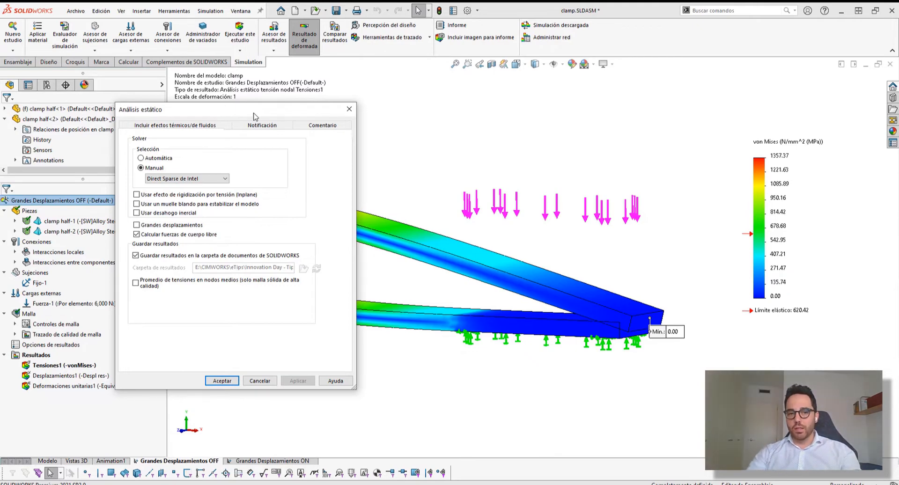
pyautogui.moveTo(253, 116); pyautogui.dragTo(278, 117)
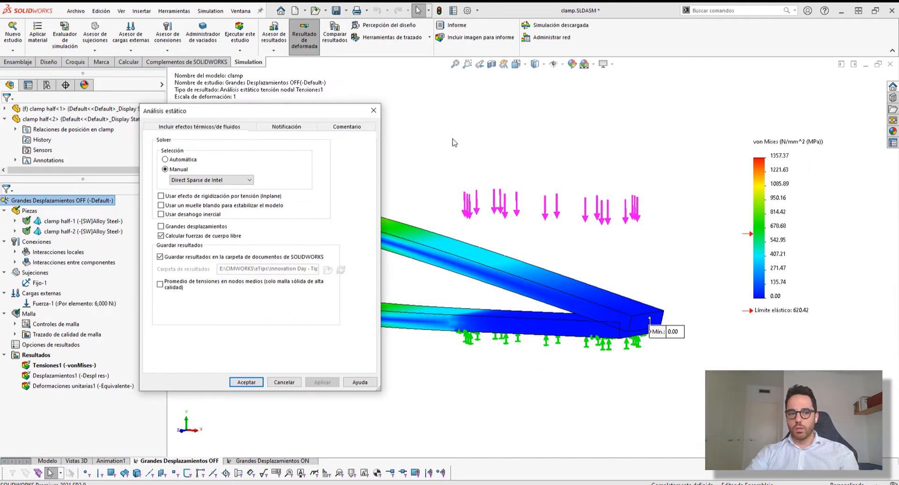
pyautogui.moveTo(271, 111); pyautogui.dragTo(343, 83)
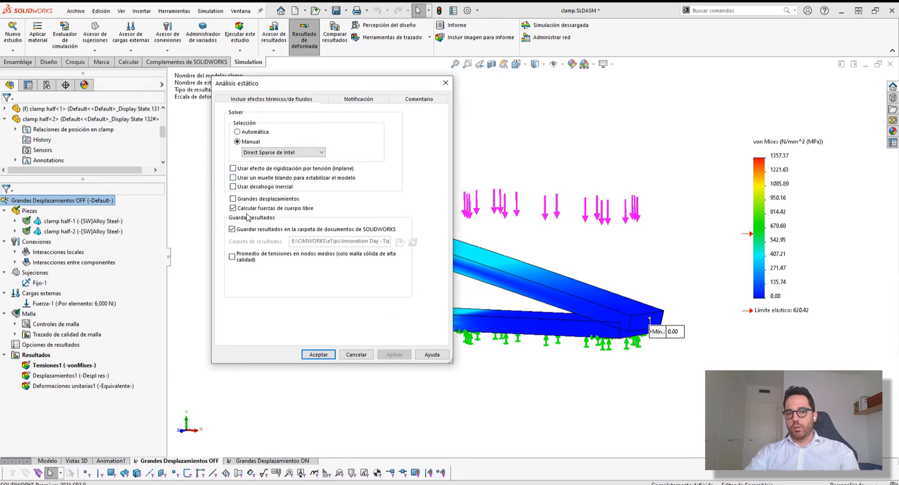
pyautogui.click(368, 359)
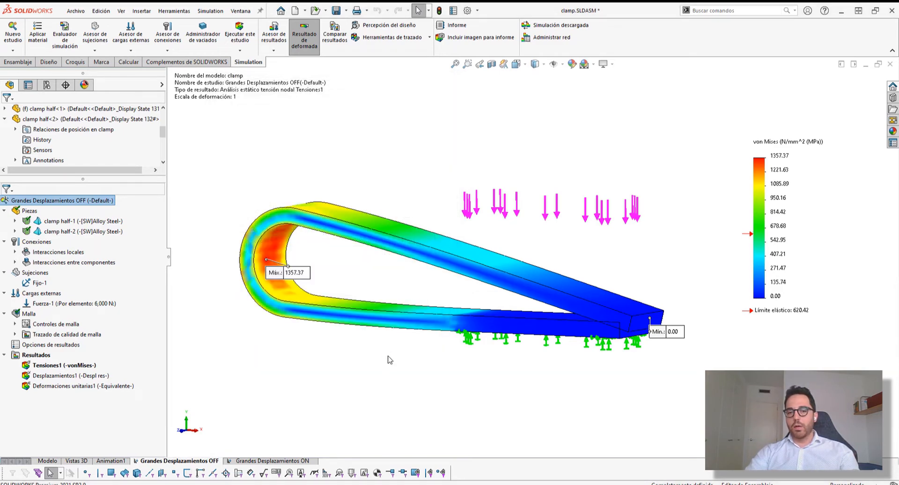
# Step: Examine the von Mises stress plot of the deformed clamp and identify its two clamp halves
pyautogui.moveTo(414, 326); pyautogui.dragTo(218, 296, button='middle')
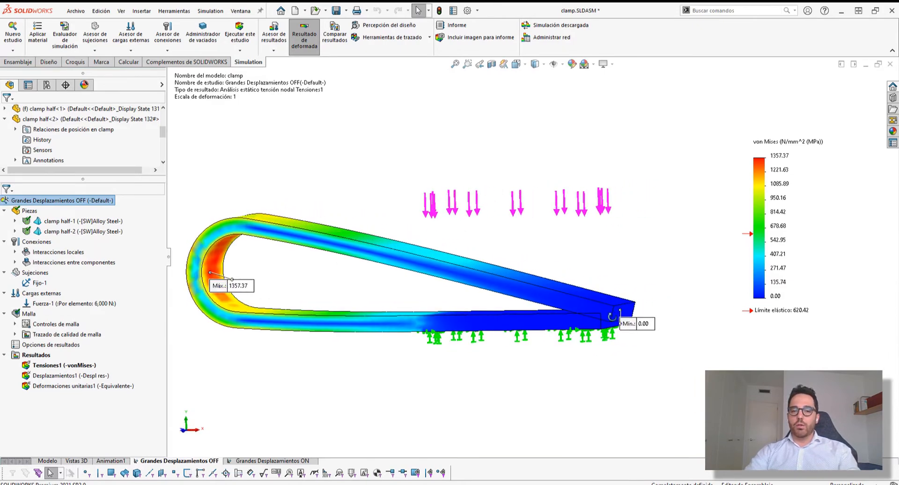
pyautogui.moveTo(612, 317); pyautogui.dragTo(324, 324, button='middle')
pyautogui.moveTo(492, 347); pyautogui.dragTo(412, 344, button='middle')
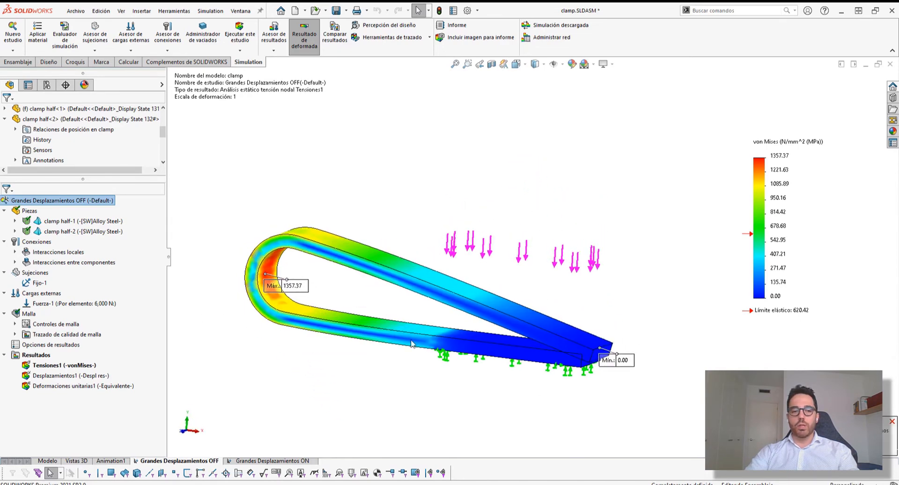
pyautogui.click(61, 221)
pyautogui.click(62, 233)
pyautogui.click(463, 379)
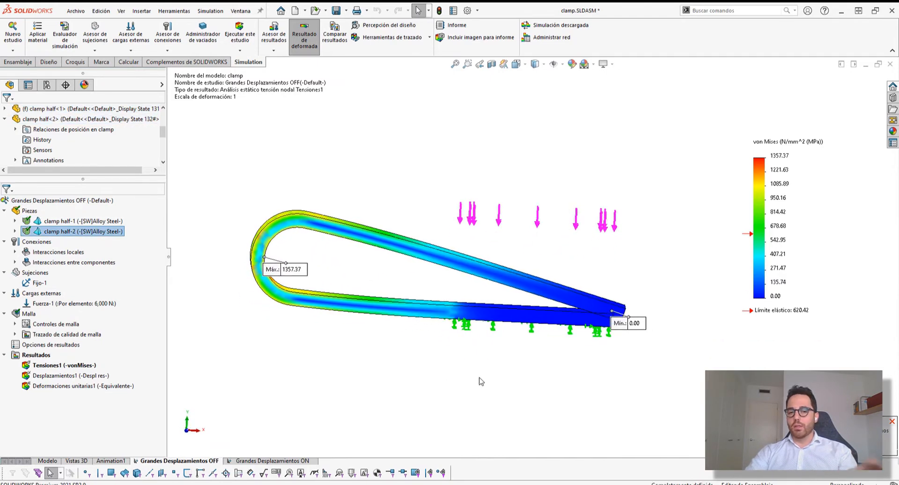
# Step: Display the Desplazamientos1 result plot and inspect the free ends of the two clamp arms up close
pyautogui.doubleClick(77, 376)
pyautogui.moveTo(547, 345); pyautogui.dragTo(490, 330, button='middle')
pyautogui.moveTo(490, 330); pyautogui.dragTo(529, 347, button='middle')
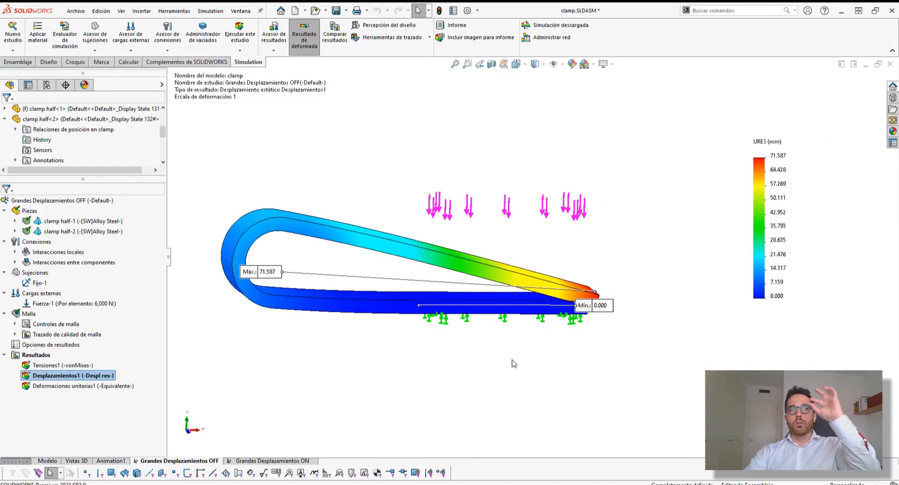
pyautogui.scroll(-3, 621, 302)
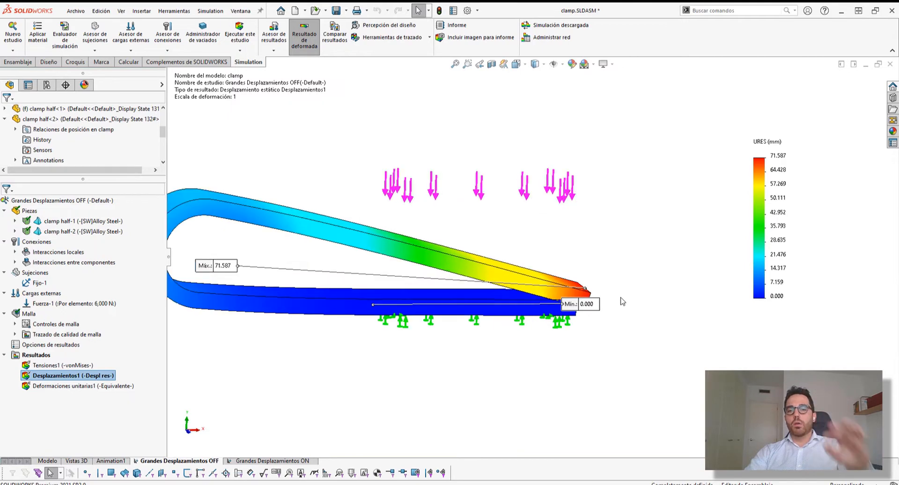
pyautogui.scroll(-4, 591, 284)
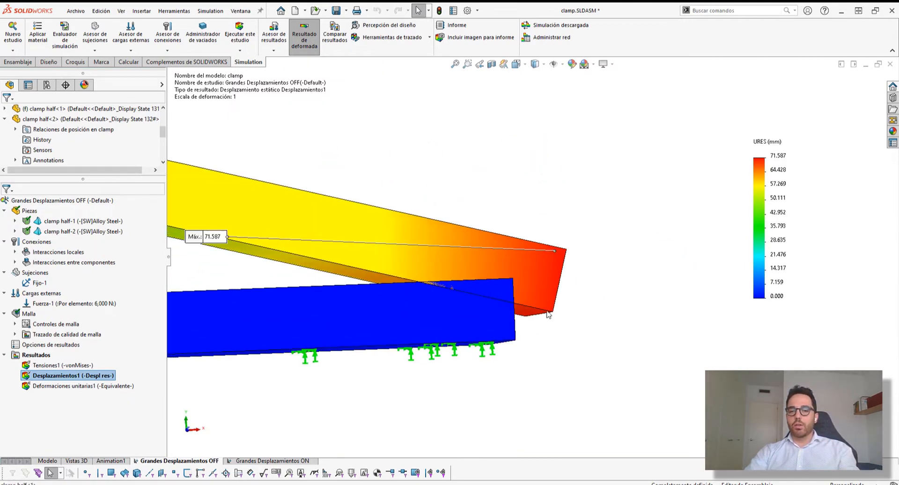
pyautogui.scroll(8, 504, 303)
pyautogui.keyDown('ctrl'); pyautogui.moveTo(503, 304); pyautogui.dragTo(539, 356, button='middle'); pyautogui.keyUp('ctrl')
pyautogui.moveTo(542, 278); pyautogui.dragTo(532, 257, button='middle')
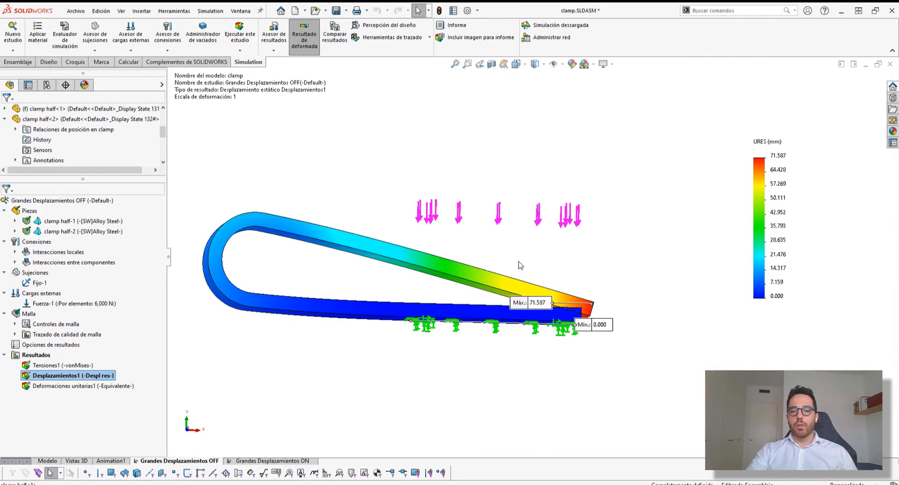
# Step: Examine how the loaded upper arm's tip meets the fixed lower arm in the displacement plot, from several views
pyautogui.scroll(-2, 520, 265)
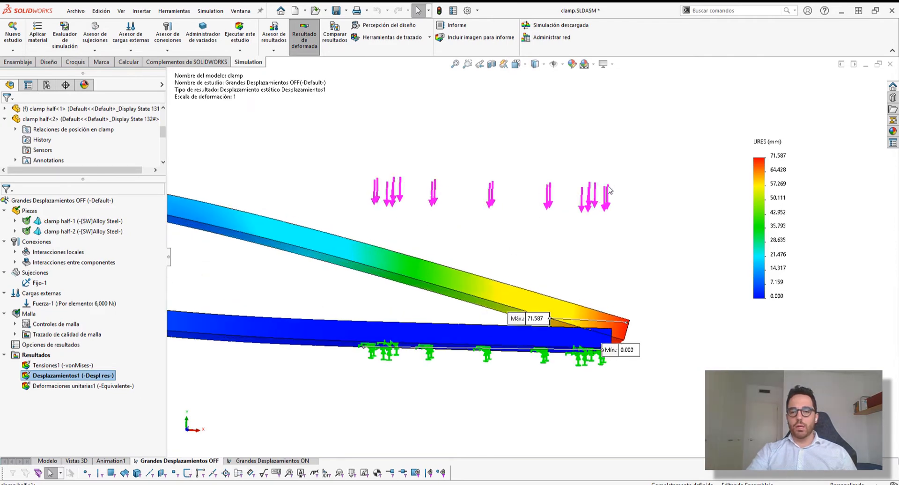
pyautogui.moveTo(573, 252); pyautogui.dragTo(565, 254, button='middle')
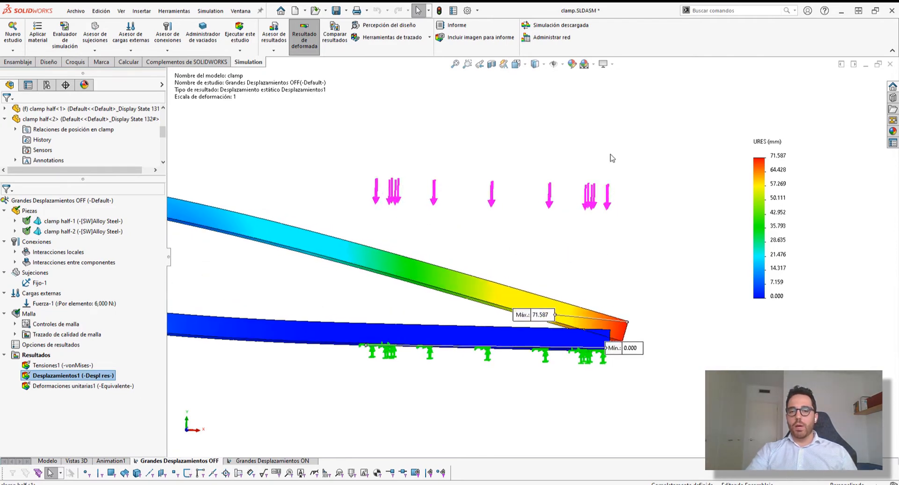
pyautogui.moveTo(579, 293); pyautogui.dragTo(575, 301, button='middle')
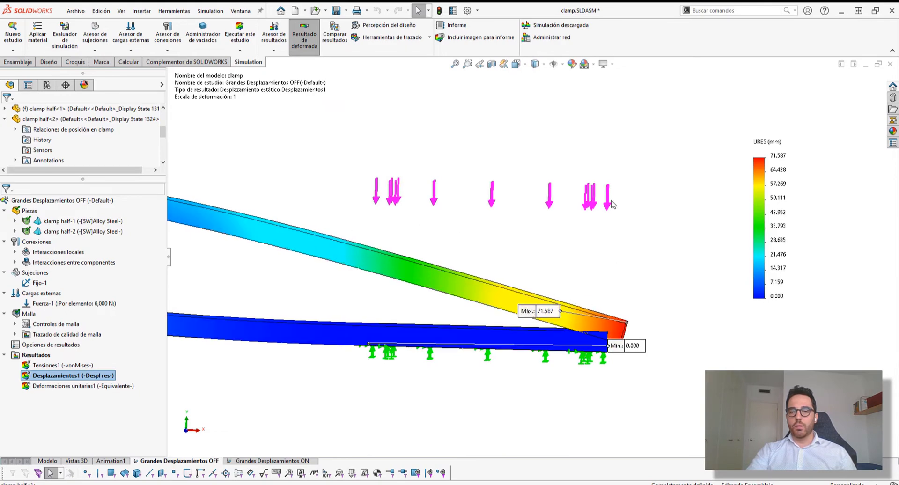
pyautogui.scroll(5, 621, 347)
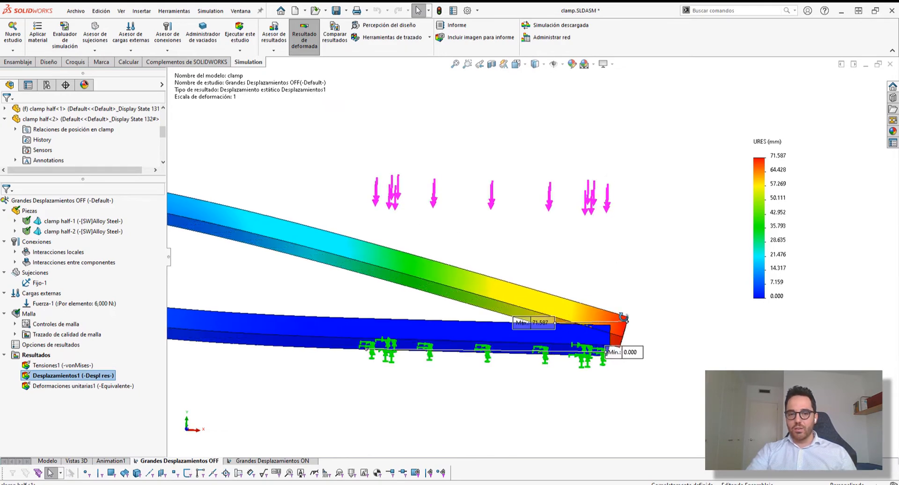
pyautogui.moveTo(537, 322); pyautogui.dragTo(532, 330, button='middle')
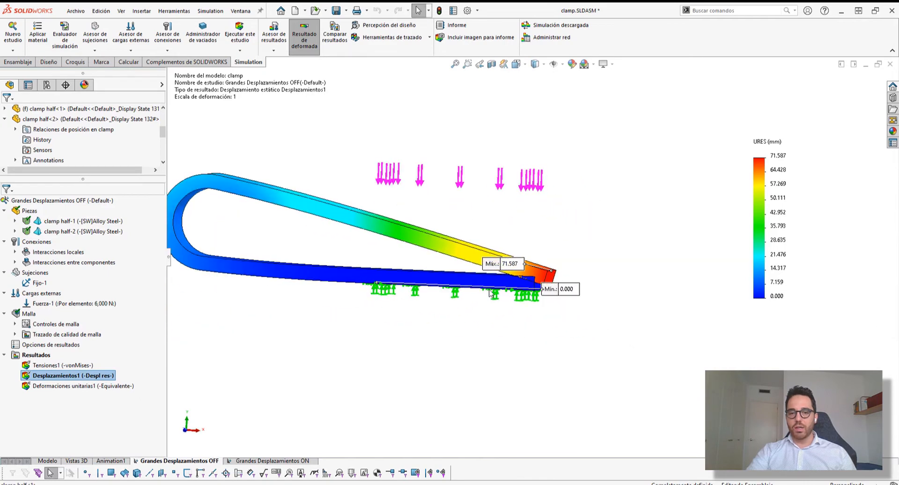
pyautogui.scroll(-1, 473, 293)
pyautogui.keyDown('ctrl'); pyautogui.moveTo(423, 225); pyautogui.dragTo(523, 253, button='middle'); pyautogui.keyUp('ctrl')
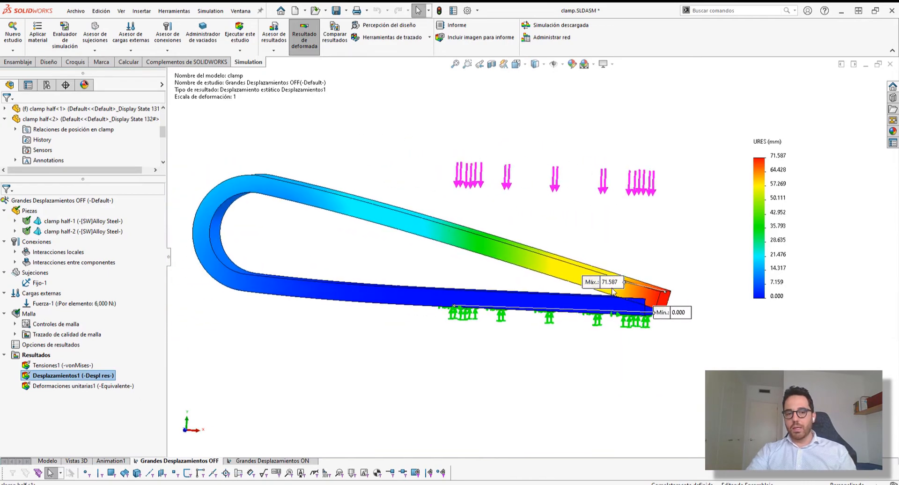
pyautogui.keyDown('ctrl'); pyautogui.moveTo(620, 282); pyautogui.dragTo(622, 300, button='middle'); pyautogui.keyUp('ctrl')
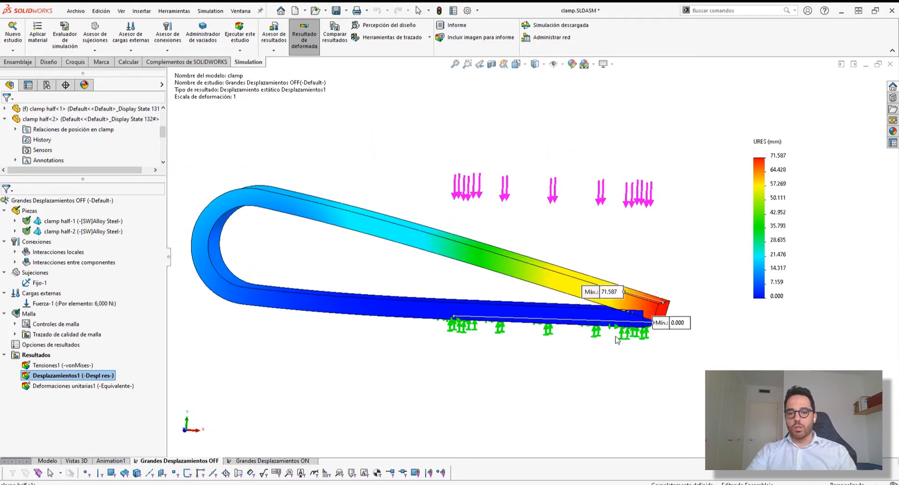
pyautogui.scroll(-4, 635, 332)
pyautogui.scroll(-2, 635, 332)
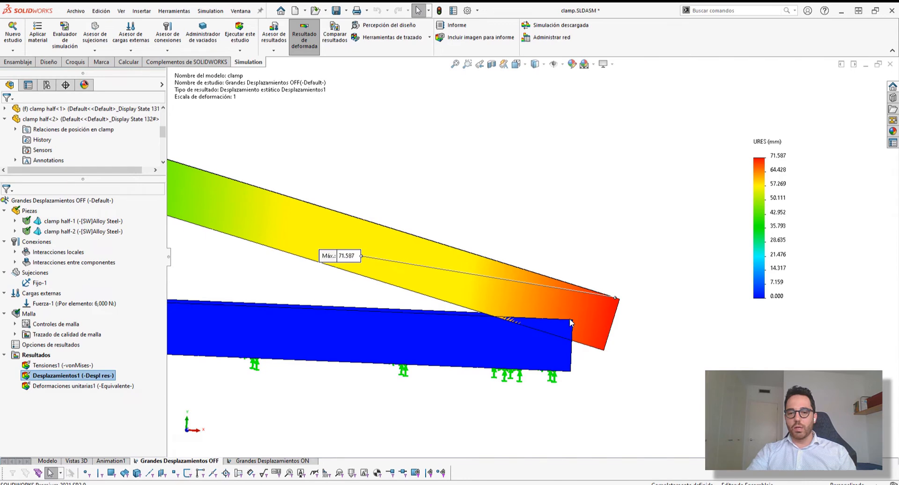
pyautogui.scroll(5, 578, 313)
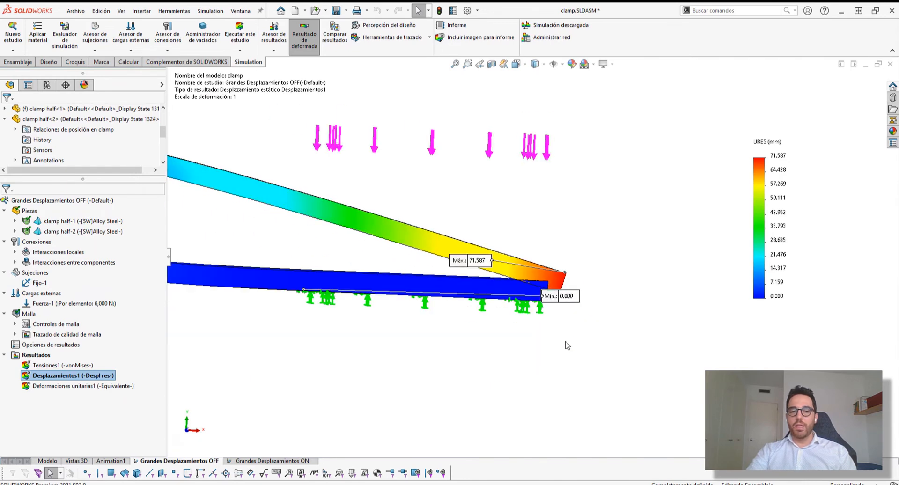
pyautogui.moveTo(565, 343); pyautogui.dragTo(538, 359, button='middle')
# Step: Expand the study's local and component interactions, and check the local contact between clamp half-1 and clamp half-2
pyautogui.click(14, 263)
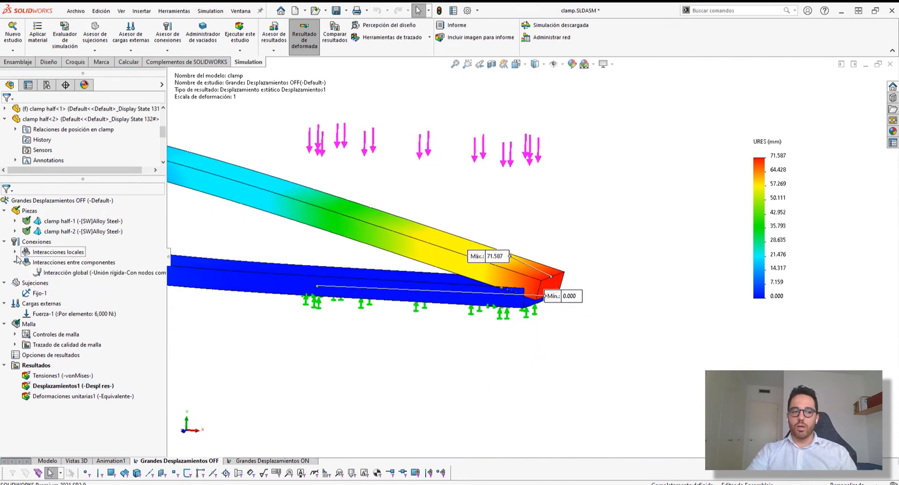
pyautogui.click(15, 251)
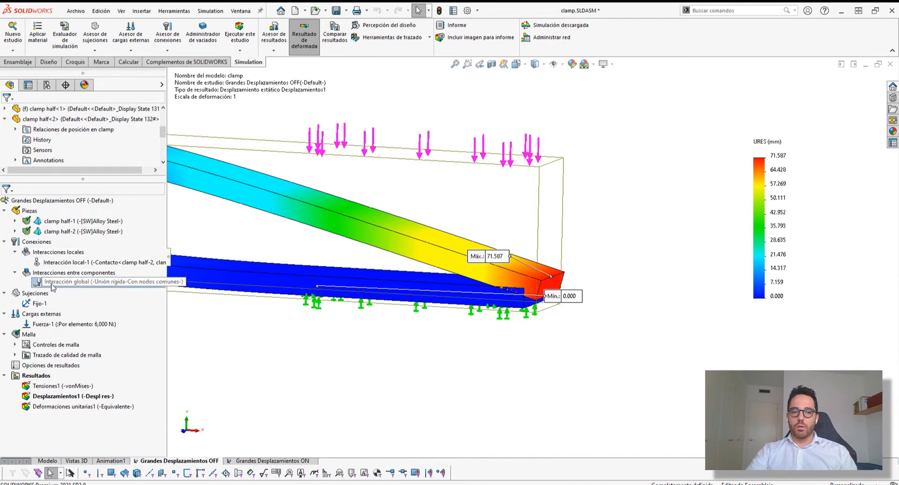
pyautogui.click(69, 262)
pyautogui.click(76, 224)
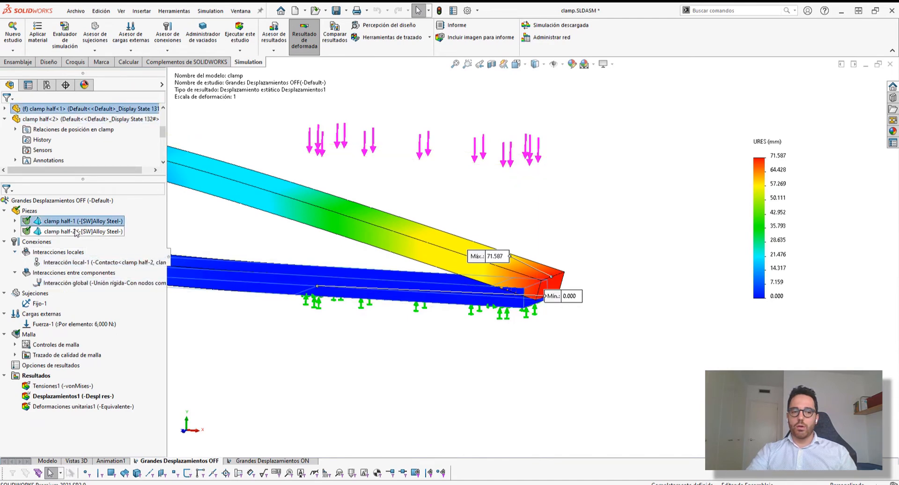
pyautogui.click(76, 232)
pyautogui.scroll(6, 416, 231)
pyautogui.scroll(-5, 387, 231)
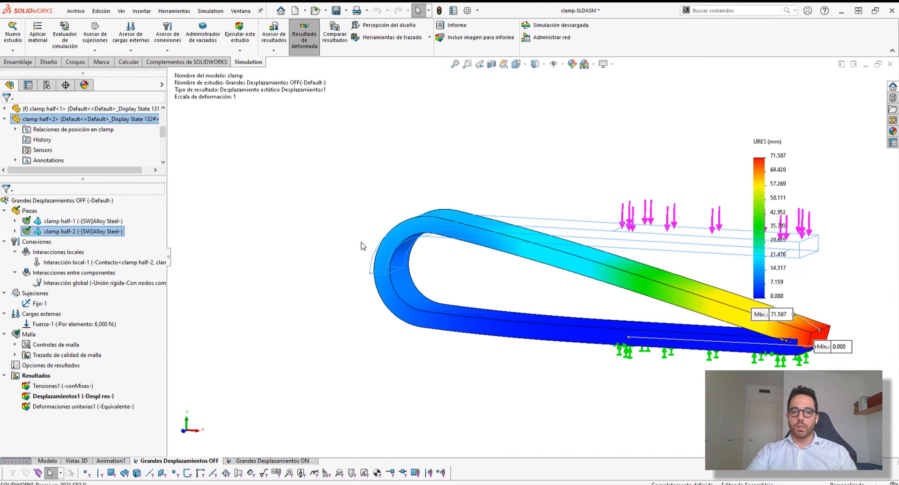
pyautogui.scroll(6, 361, 246)
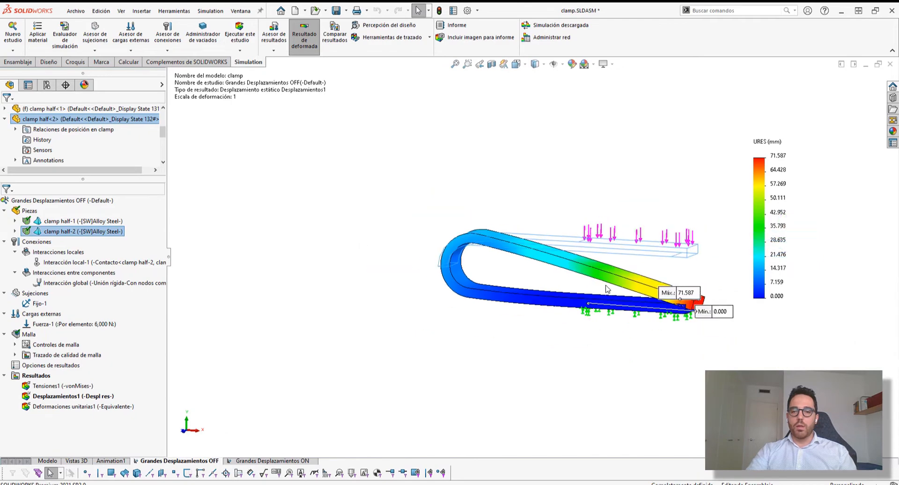
# Step: Check the global bonded interaction and the local contact between the two clamp halves in the Grandes Desplazamientos OFF study
pyautogui.click(110, 283)
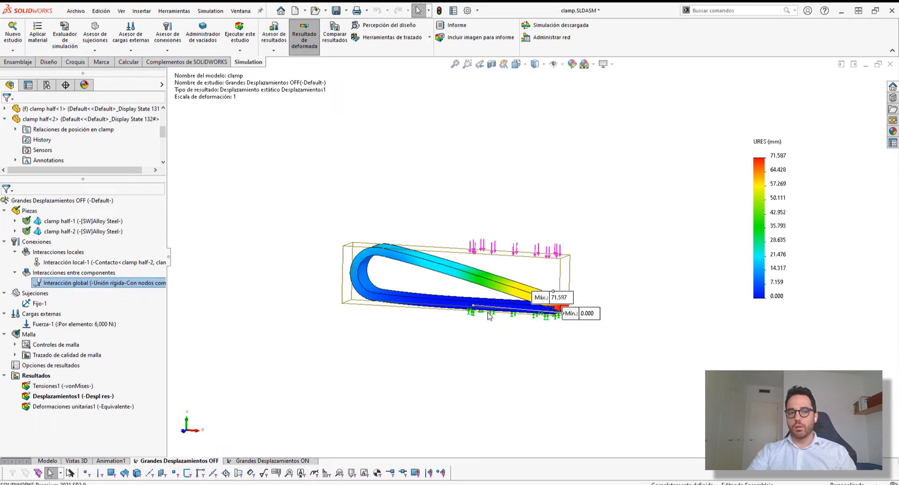
pyautogui.click(124, 282)
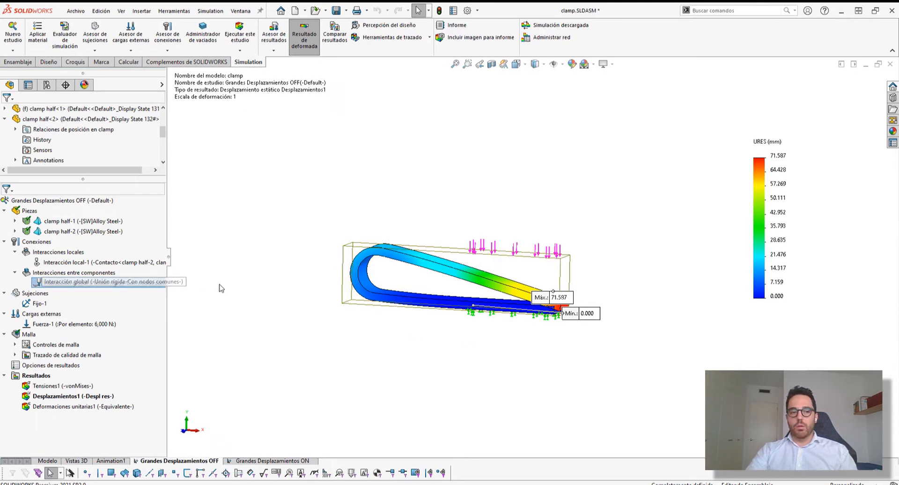
pyautogui.click(107, 262)
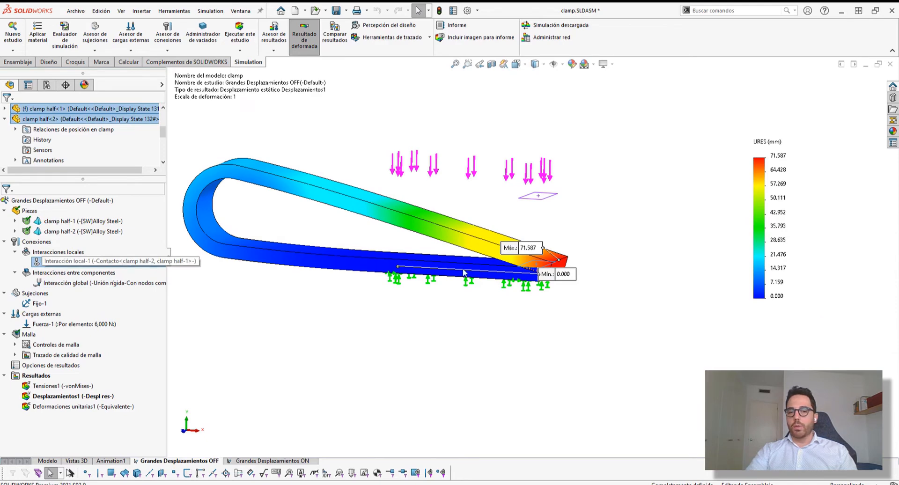
# Step: Examine how the upper arm's tip meets the lower arm in the OFF study's displacement plot, close up and as a whole
pyautogui.scroll(-5, 525, 269)
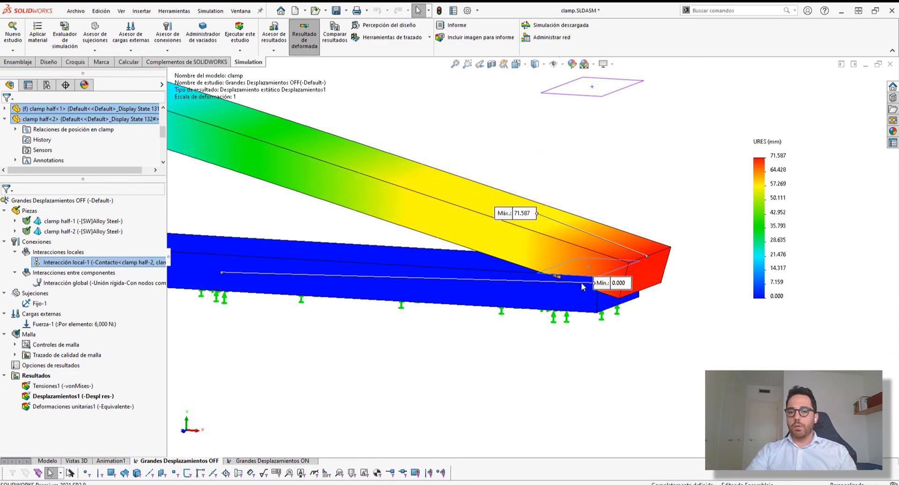
pyautogui.scroll(1, 563, 298)
pyautogui.moveTo(515, 274); pyautogui.dragTo(519, 350, button='middle')
pyautogui.scroll(-4, 558, 257)
pyautogui.scroll(4, 527, 267)
pyautogui.keyDown('ctrl'); pyautogui.moveTo(452, 351); pyautogui.dragTo(448, 361, button='middle'); pyautogui.keyUp('ctrl')
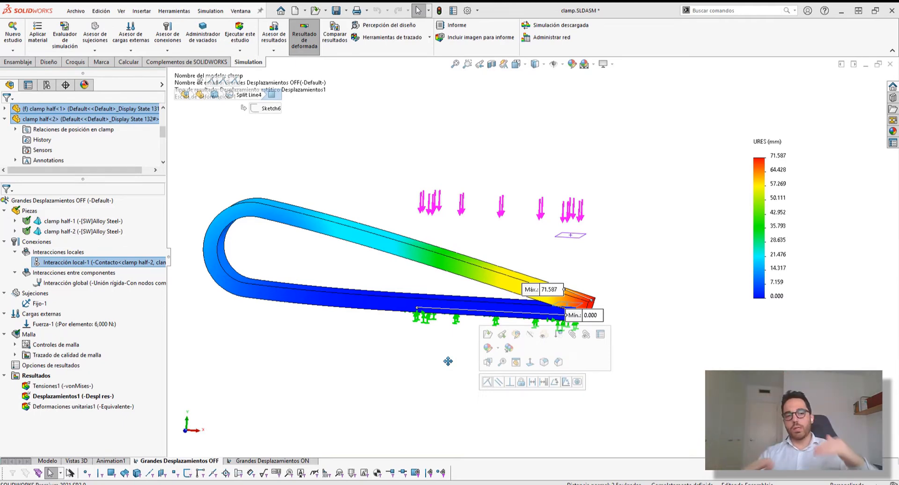
pyautogui.click(267, 392)
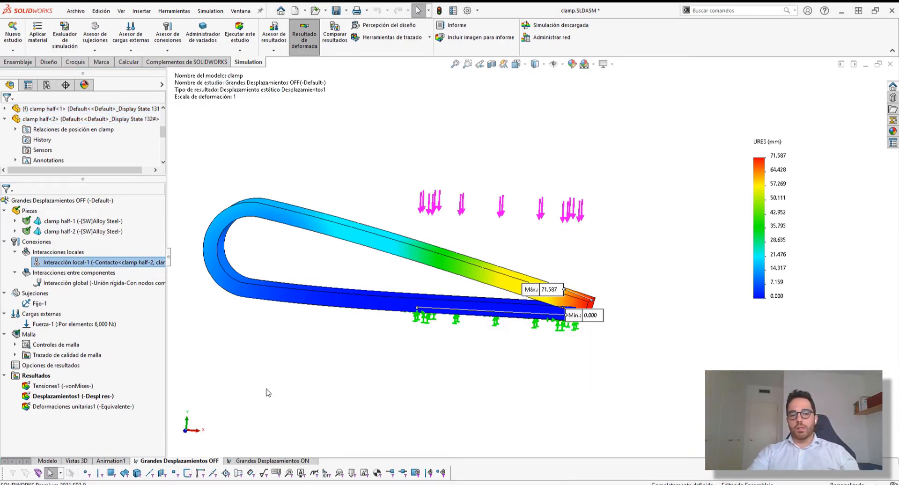
pyautogui.click(73, 201)
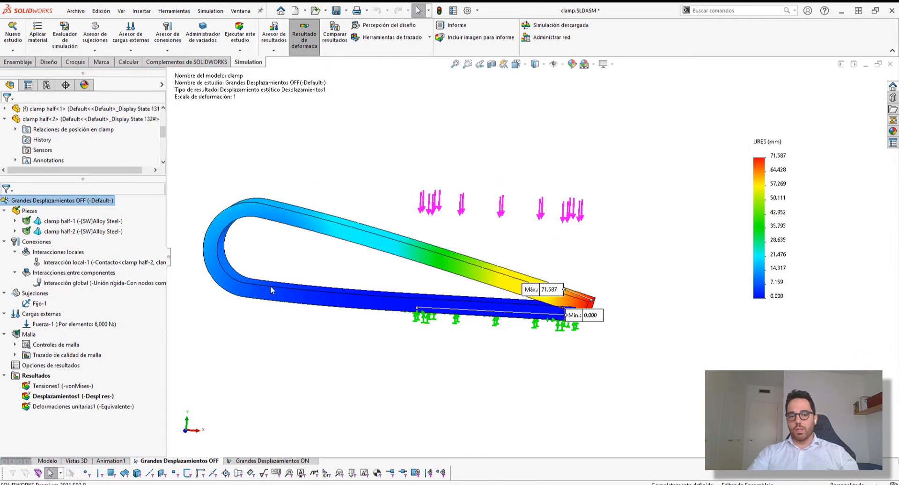
# Step: Activate the Grandes Desplazamientos ON study and check the large displacements option in its static analysis properties
pyautogui.click(261, 461)
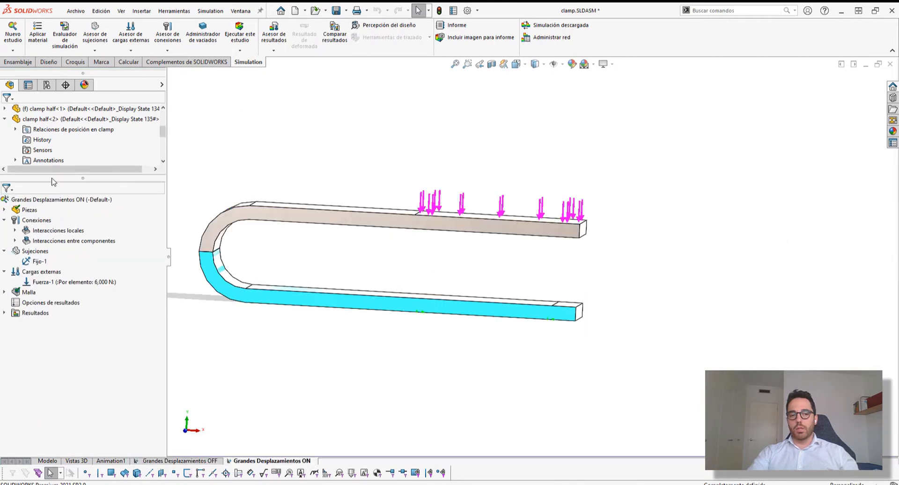
pyautogui.rightClick(52, 205)
pyautogui.click(120, 354)
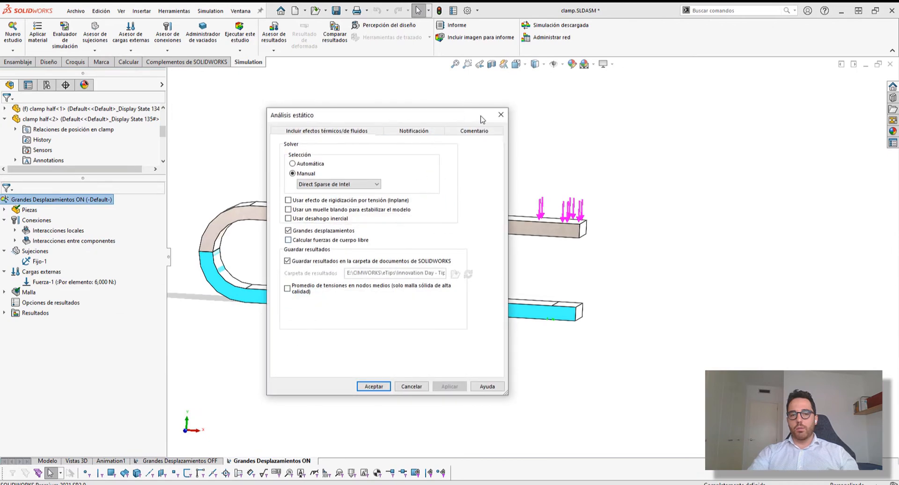
pyautogui.click(501, 114)
# Step: Display the ON study's Tensiones1 von Mises plot and examine the contact between the clamp arm tips from several views
pyautogui.click(5, 313)
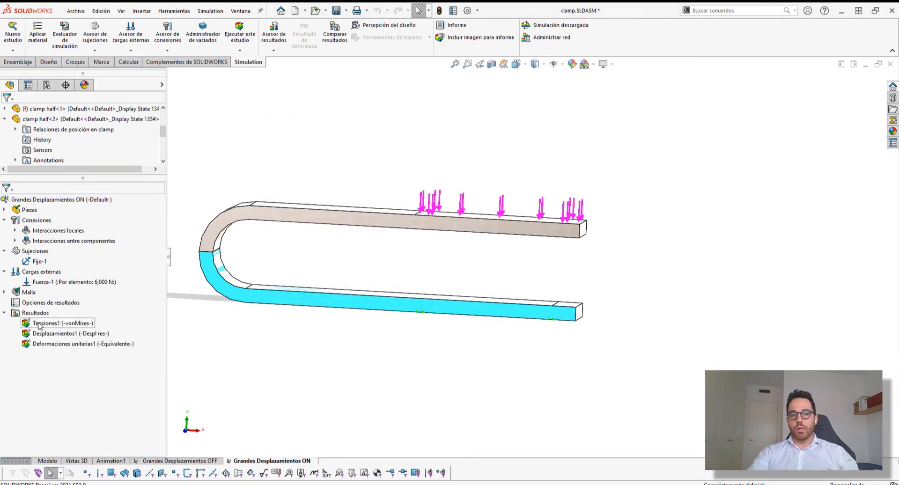
pyautogui.doubleClick(39, 324)
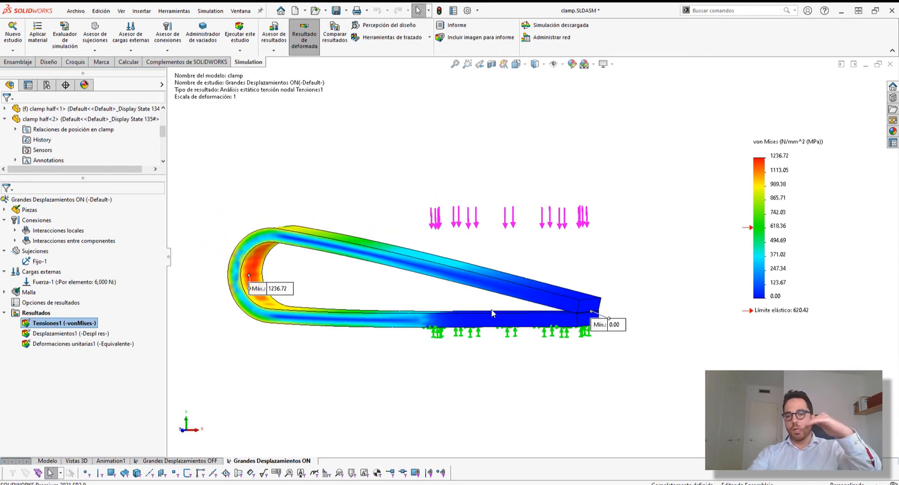
pyautogui.scroll(-5, 490, 310)
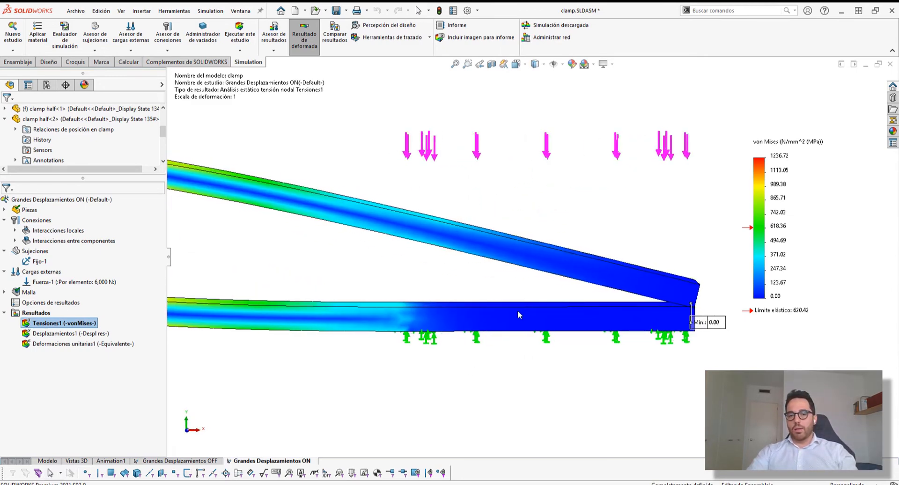
pyautogui.keyDown('ctrl'); pyautogui.moveTo(518, 311); pyautogui.dragTo(475, 313, button='middle'); pyautogui.keyUp('ctrl')
pyautogui.scroll(2, 486, 298)
pyautogui.scroll(-1, 486, 297)
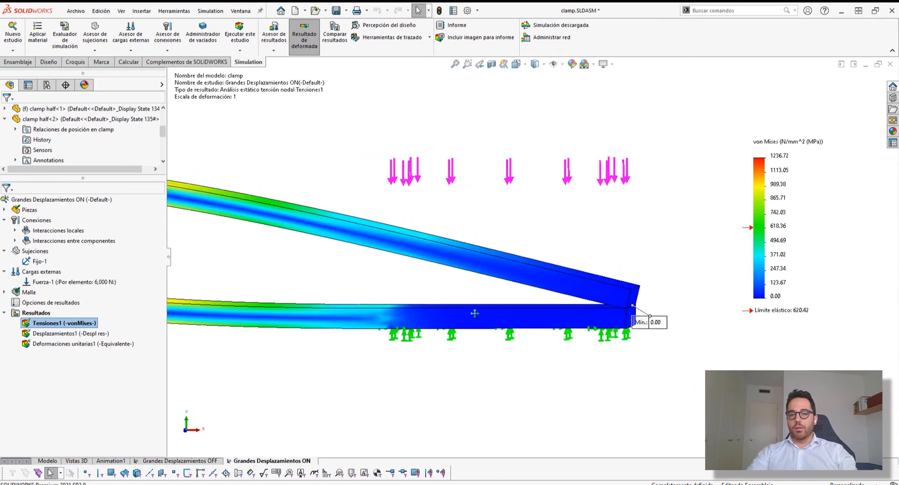
pyautogui.scroll(-8, 617, 313)
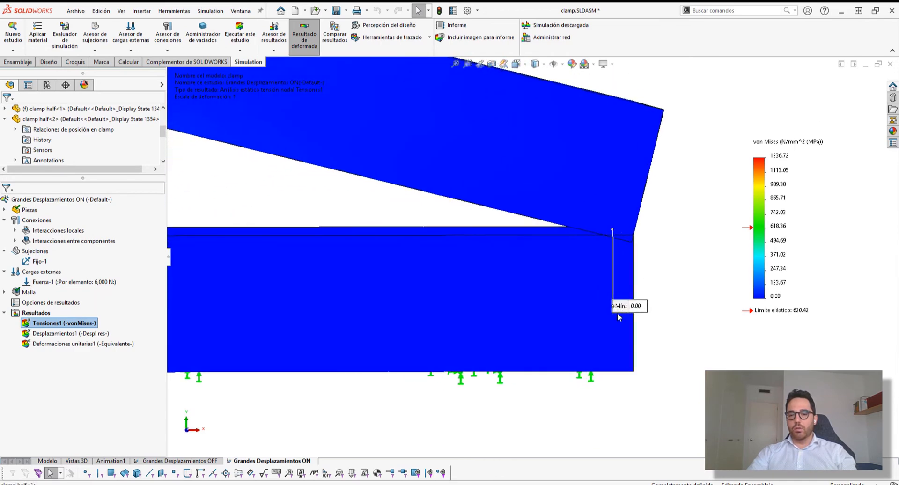
pyautogui.keyDown('ctrl'); pyautogui.moveTo(617, 312); pyautogui.dragTo(535, 331, button='middle'); pyautogui.keyUp('ctrl')
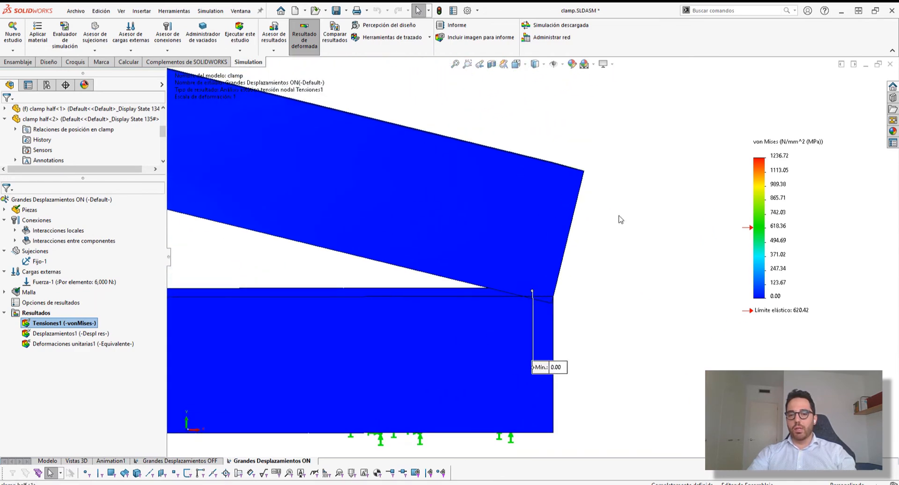
pyautogui.scroll(8, 529, 286)
pyautogui.keyDown('ctrl'); pyautogui.moveTo(532, 328); pyautogui.dragTo(558, 404, button='middle'); pyautogui.keyUp('ctrl')
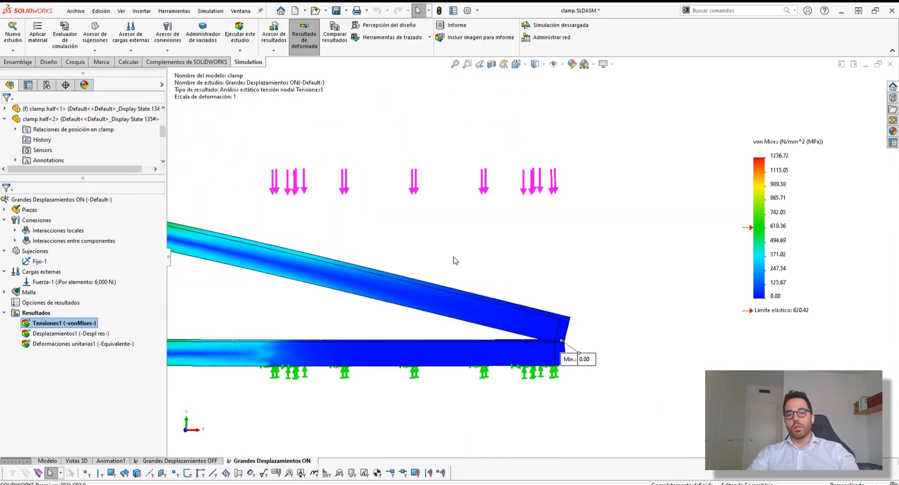
pyautogui.moveTo(446, 261); pyautogui.dragTo(746, 329, button='middle')
pyautogui.moveTo(613, 355); pyautogui.dragTo(468, 325, button='middle')
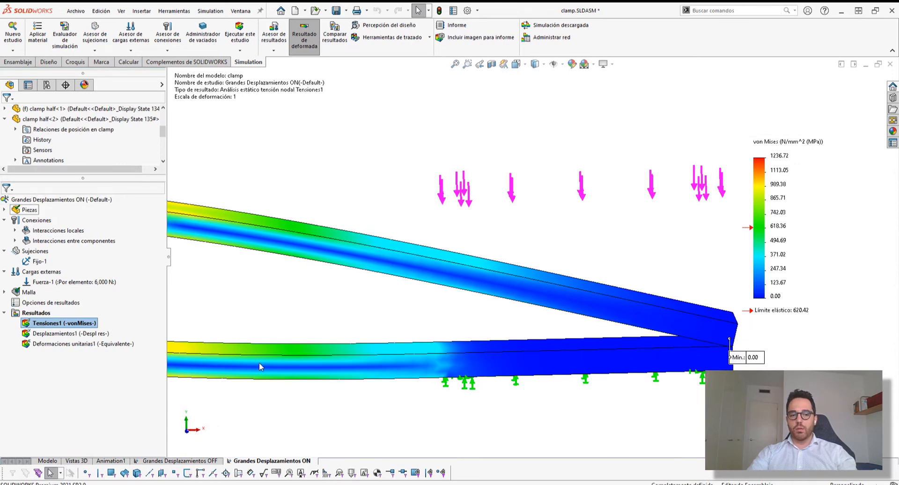
# Step: Run the Grandes Desplazamientos OFF study again and cancel the solution at the excessive displacements prompt
pyautogui.click(208, 461)
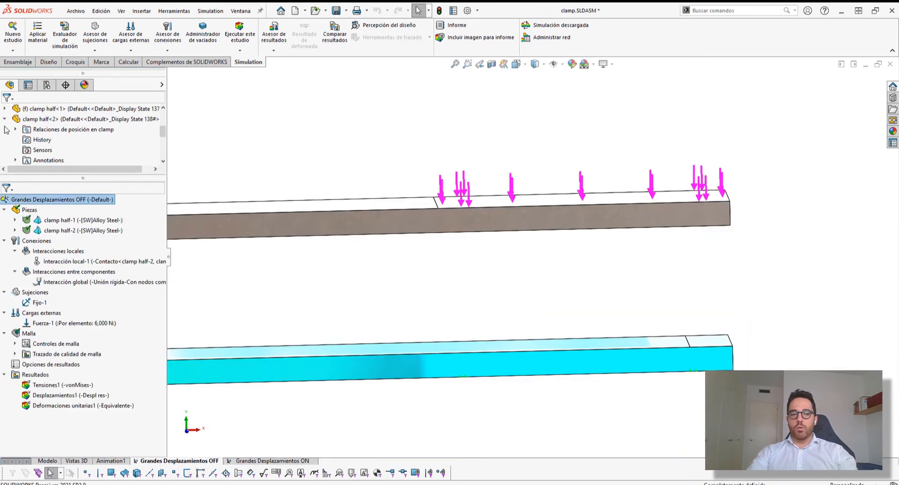
pyautogui.scroll(5, 494, 217)
pyautogui.moveTo(494, 217); pyautogui.dragTo(460, 319, button='middle')
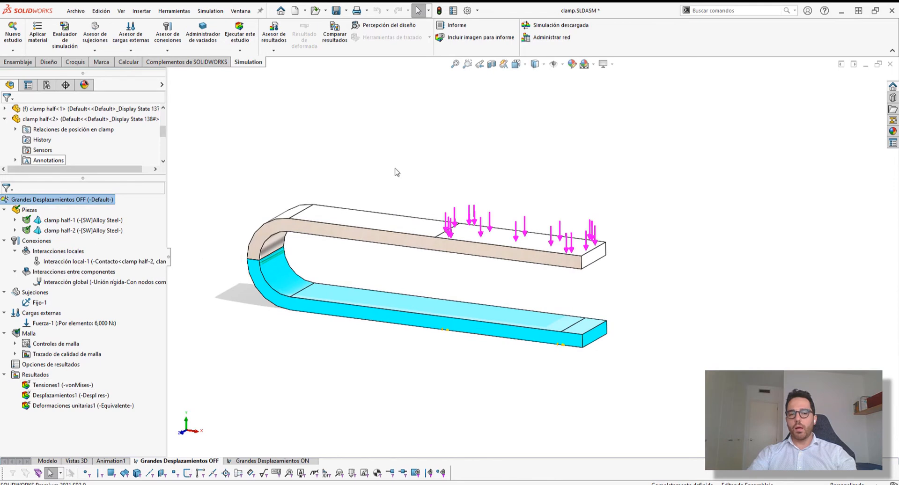
pyautogui.moveTo(385, 355); pyautogui.dragTo(332, 252, button='middle')
pyautogui.click(239, 37)
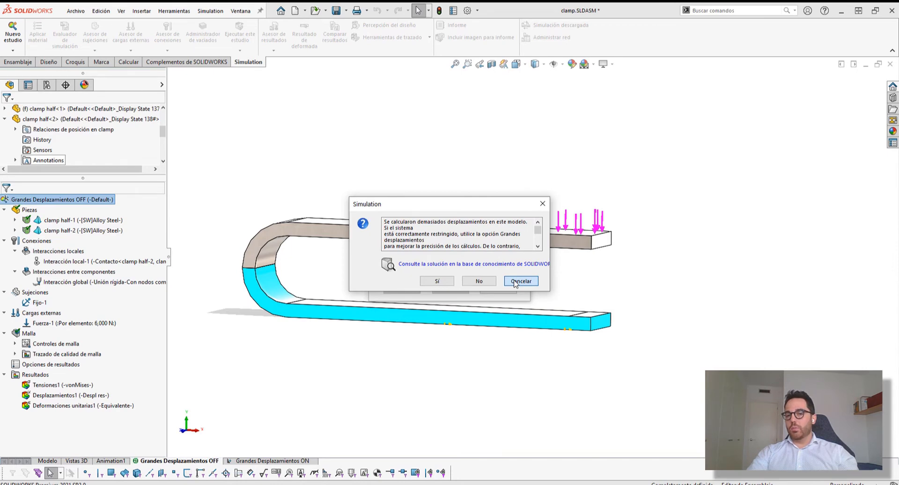
pyautogui.click(515, 283)
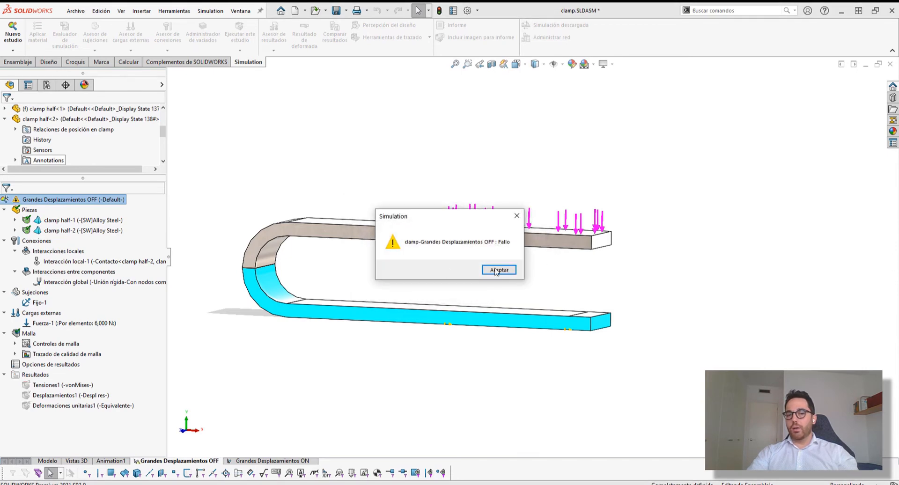
pyautogui.click(498, 270)
# Step: Review the large displacements option in the OFF study's static analysis properties without changing any settings
pyautogui.rightClick(90, 203)
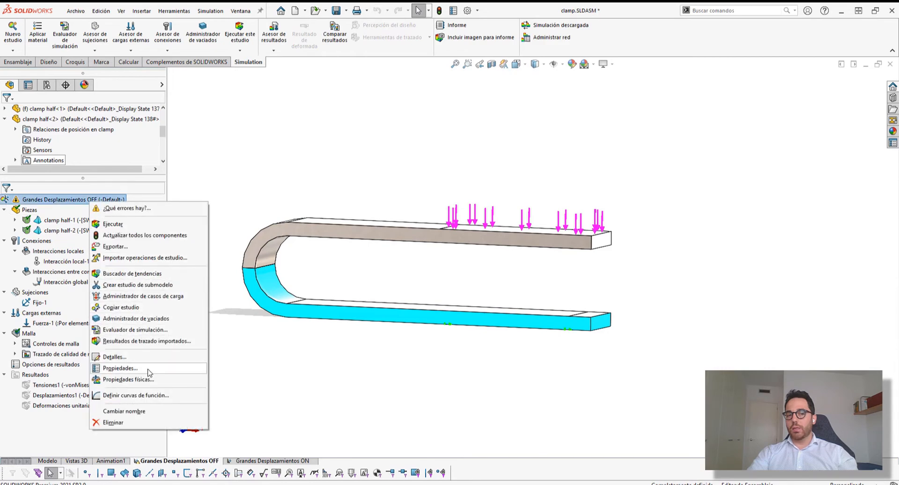
pyautogui.click(122, 368)
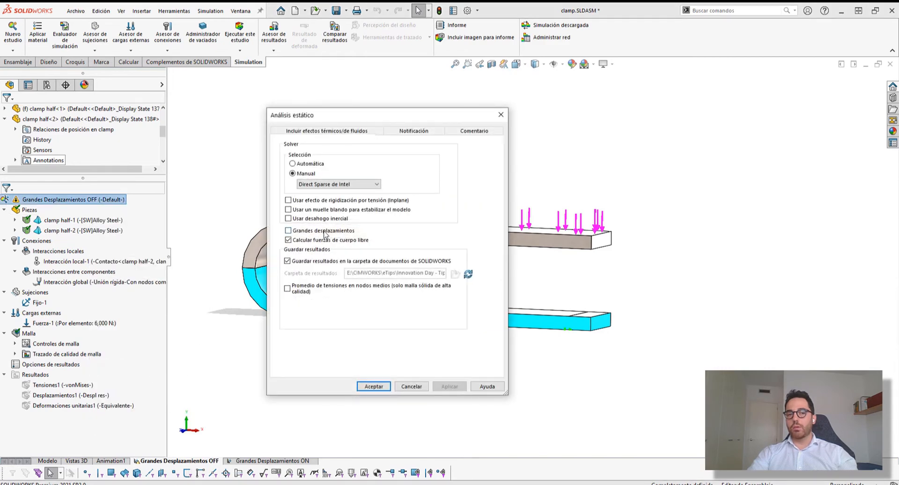
pyautogui.click(500, 114)
pyautogui.scroll(-2, 411, 276)
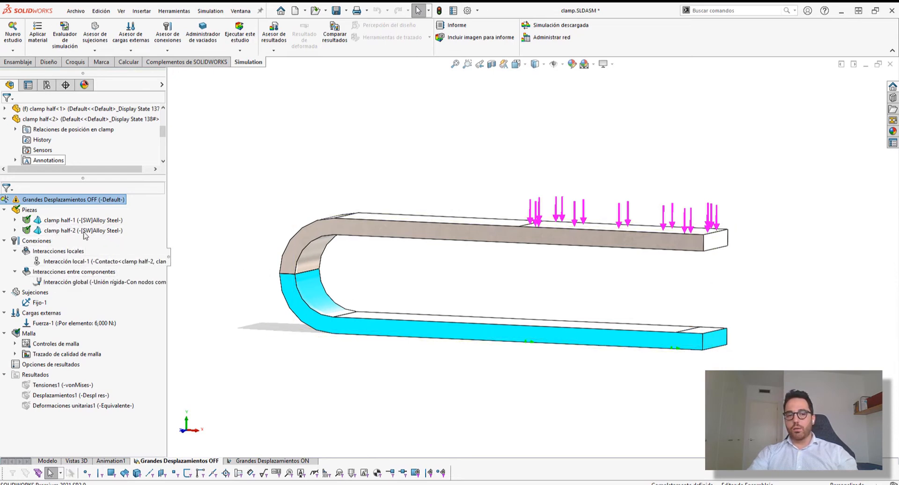
pyautogui.rightClick(42, 203)
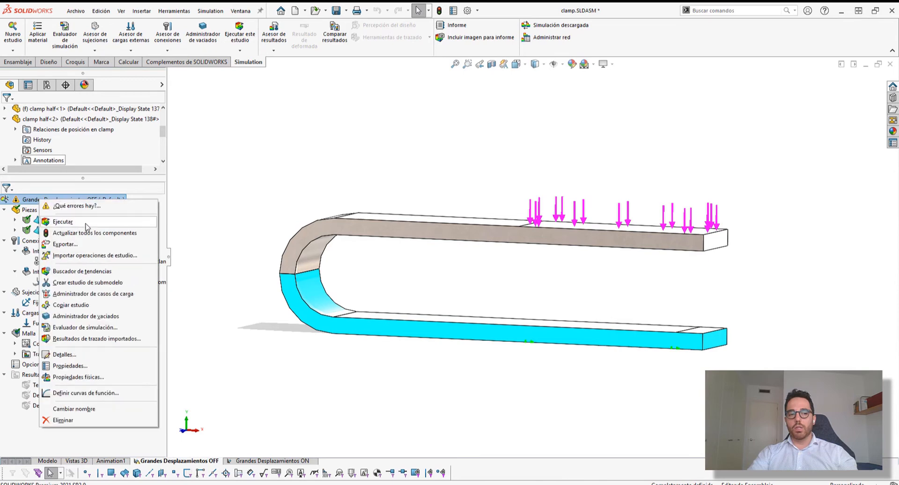
pyautogui.click(87, 366)
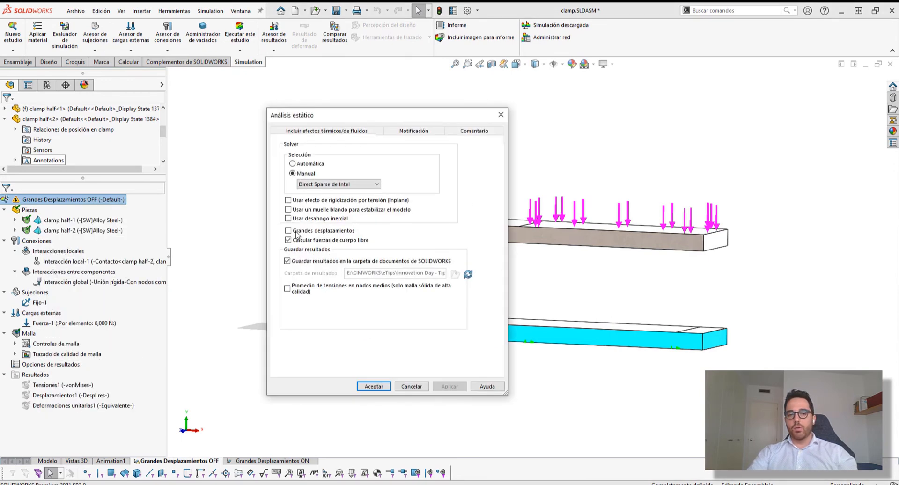
pyautogui.click(500, 115)
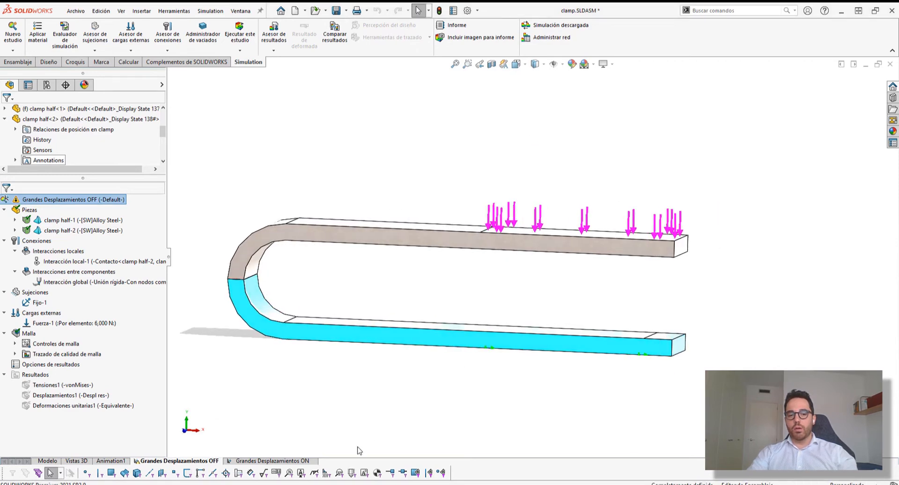
# Step: Display the Tensiones1 plot of the Grandes Desplazamientos ON study and read the study's solver messages
pyautogui.click(276, 461)
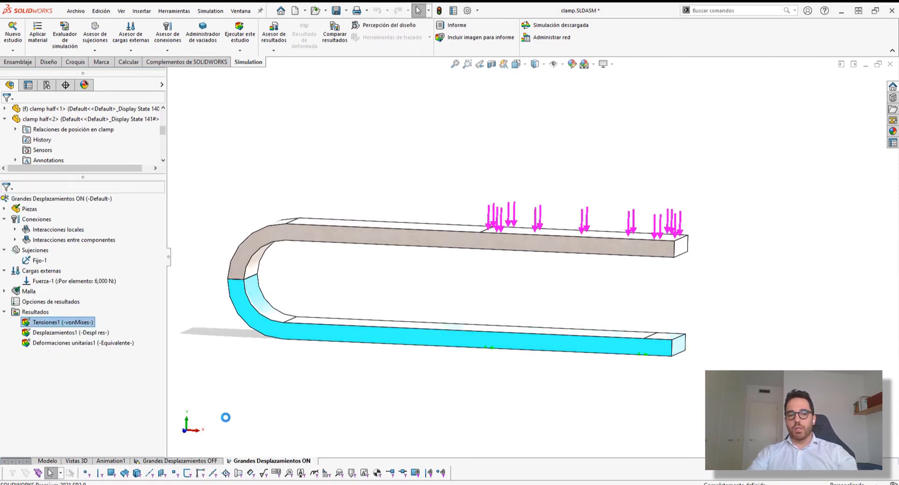
pyautogui.doubleClick(67, 324)
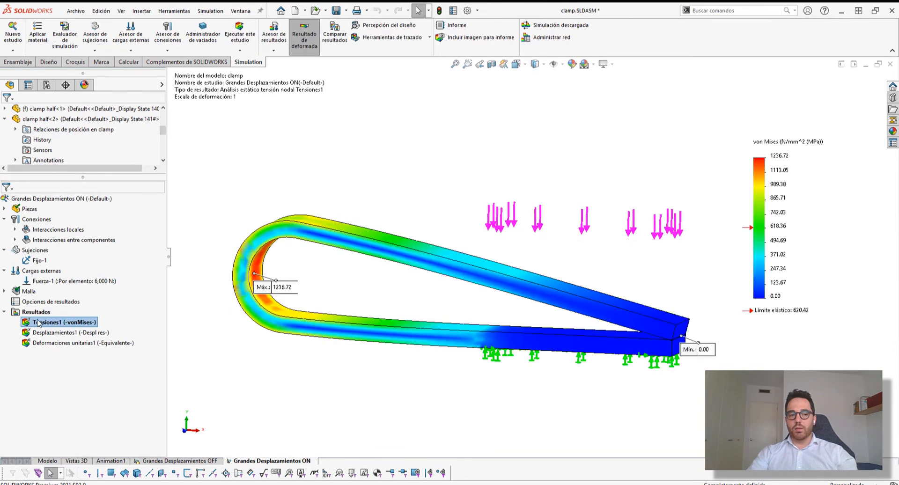
pyautogui.rightClick(35, 312)
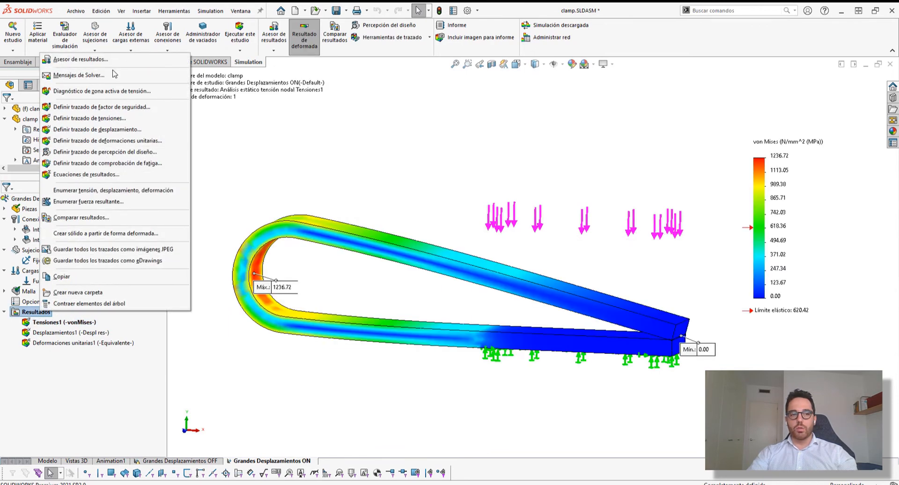
pyautogui.click(113, 74)
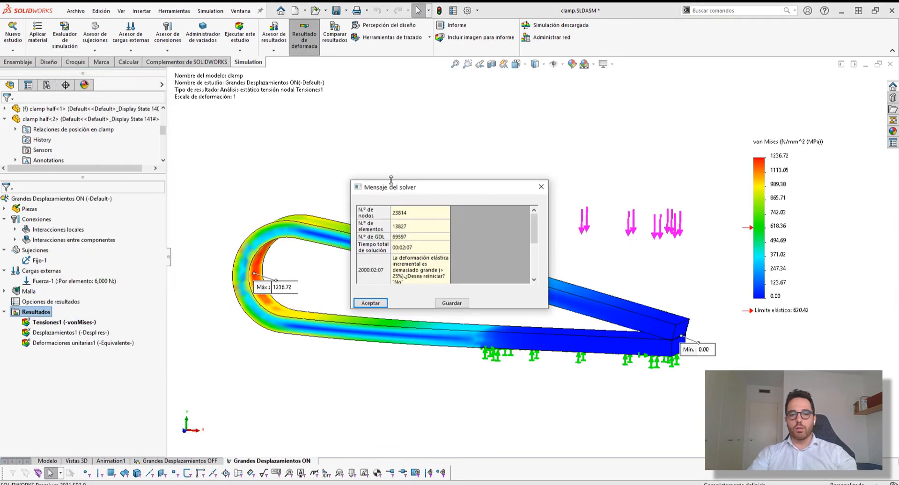
pyautogui.moveTo(391, 179); pyautogui.dragTo(434, 99)
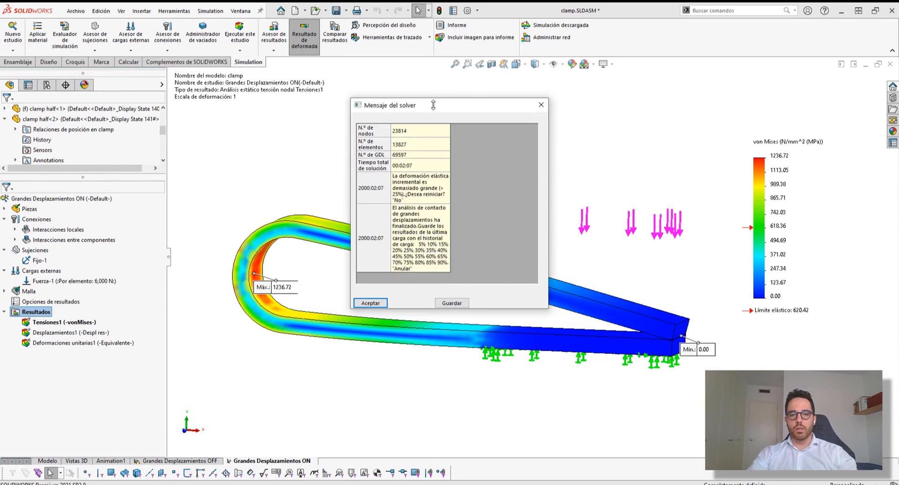
pyautogui.click(402, 169)
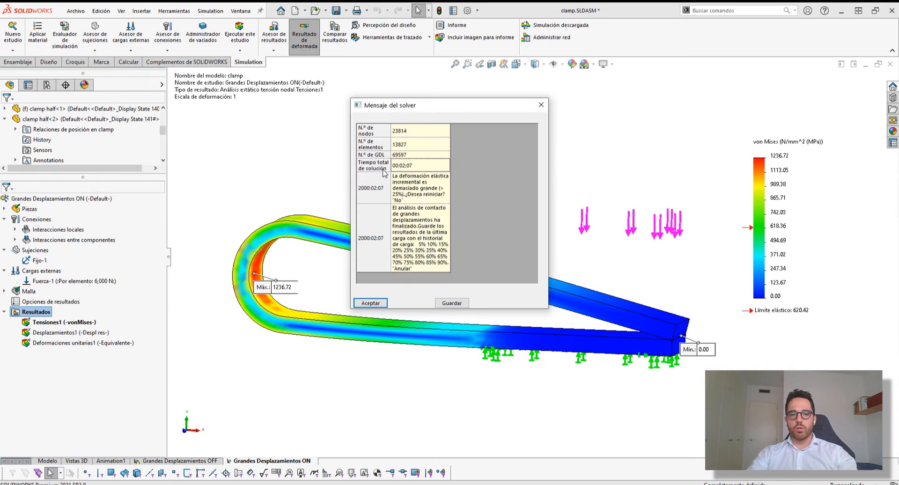
pyautogui.click(541, 104)
# Step: Run the Grandes Desplazamientos OFF study again, continuing without large displacements until its Tensiones1 von Mises results are available
pyautogui.click(190, 461)
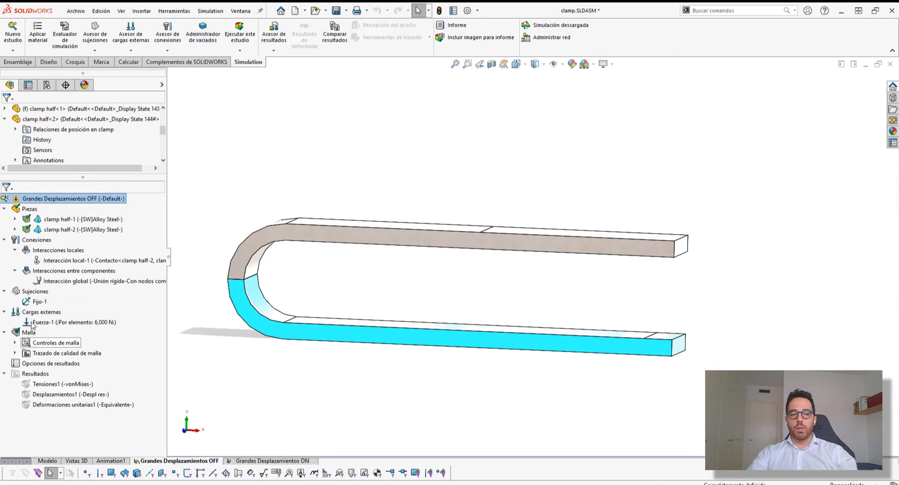
pyautogui.doubleClick(37, 384)
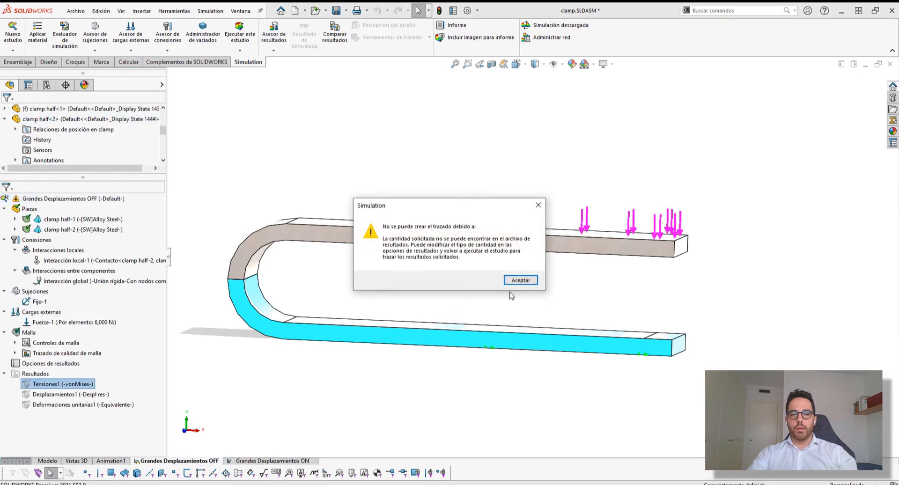
pyautogui.click(520, 281)
pyautogui.click(238, 47)
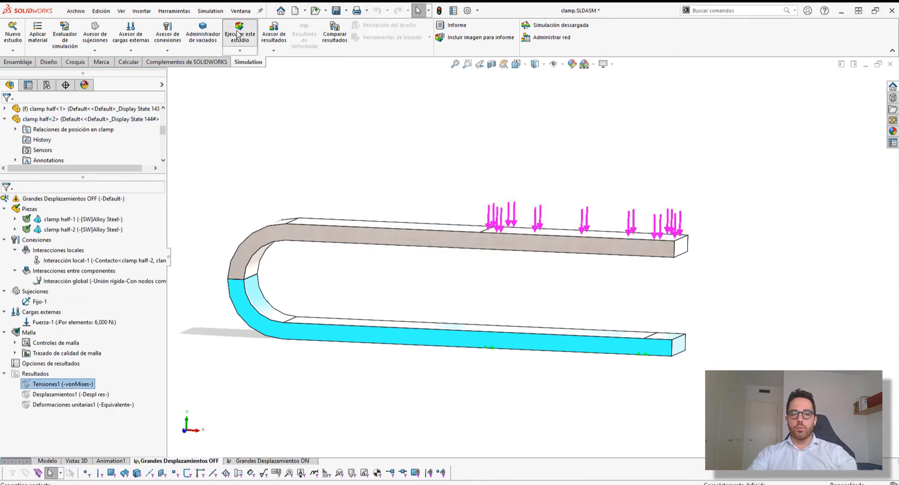
pyautogui.click(511, 290)
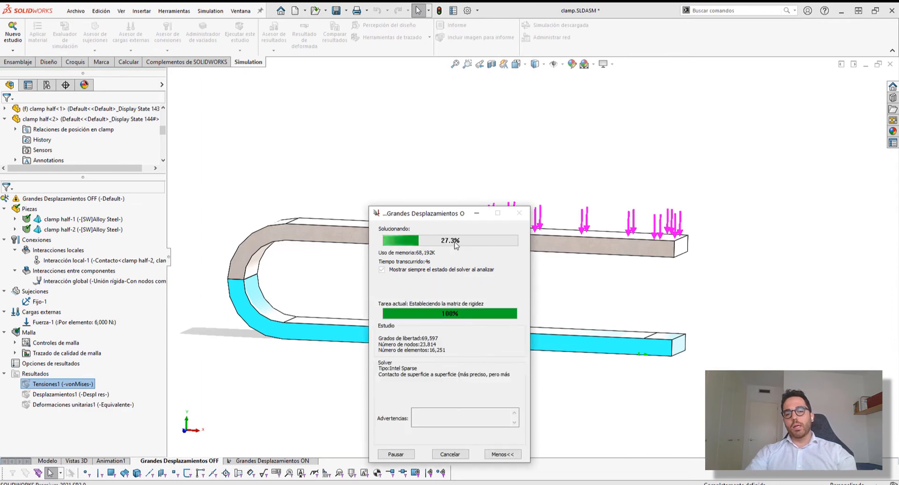
pyautogui.click(478, 280)
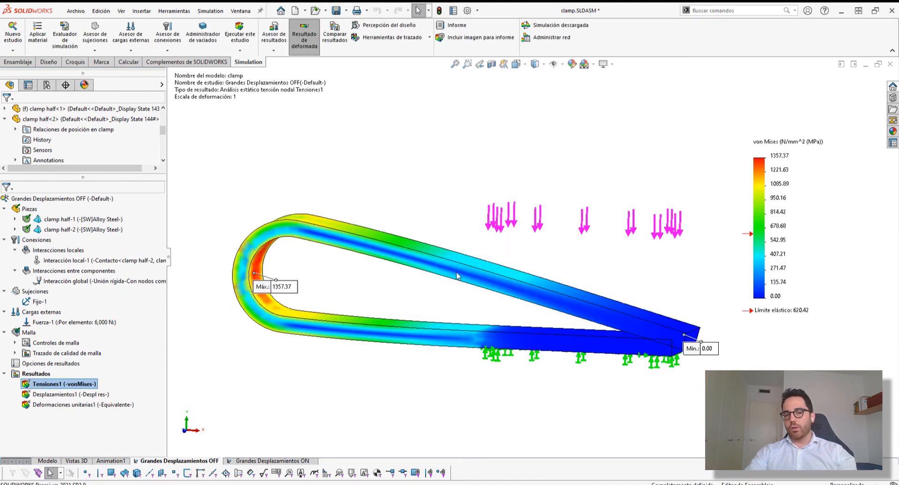
# Step: Read the solver messages of the Grandes Desplazamientos OFF study, then close them and examine the clamp's deformed shape
pyautogui.rightClick(33, 376)
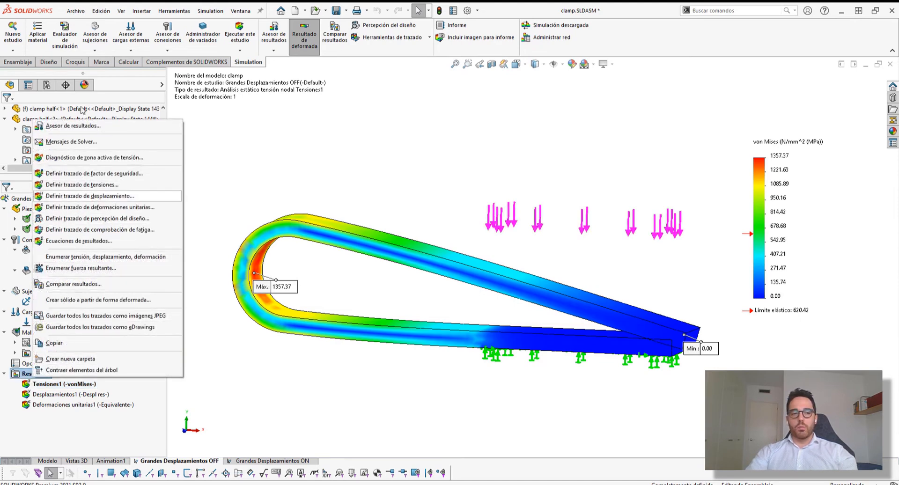
pyautogui.click(69, 141)
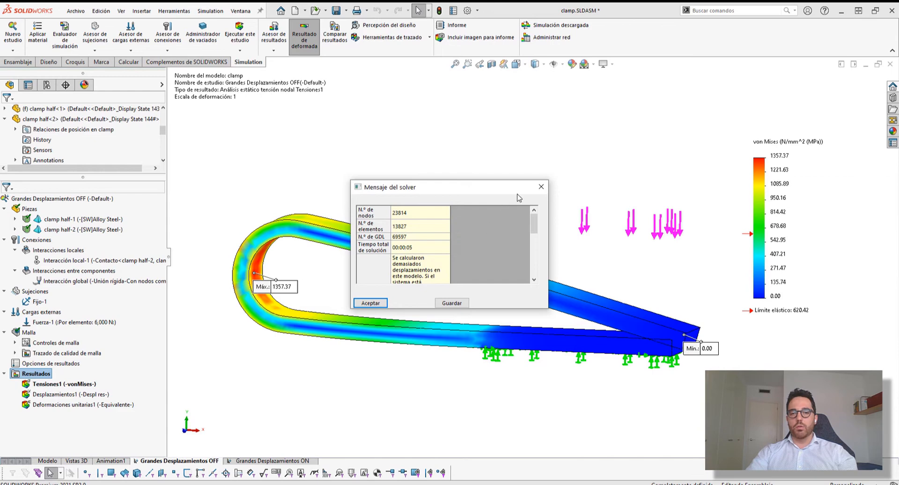
pyautogui.click(542, 186)
pyautogui.keyDown('ctrl'); pyautogui.moveTo(518, 199); pyautogui.dragTo(490, 189, button='middle'); pyautogui.keyUp('ctrl')
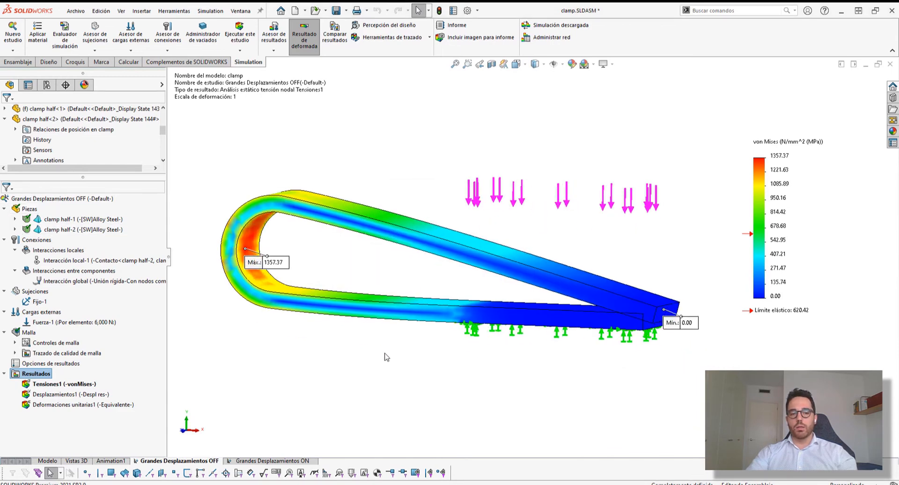
pyautogui.keyDown('ctrl'); pyautogui.moveTo(384, 377); pyautogui.dragTo(379, 385, button='middle'); pyautogui.keyUp('ctrl')
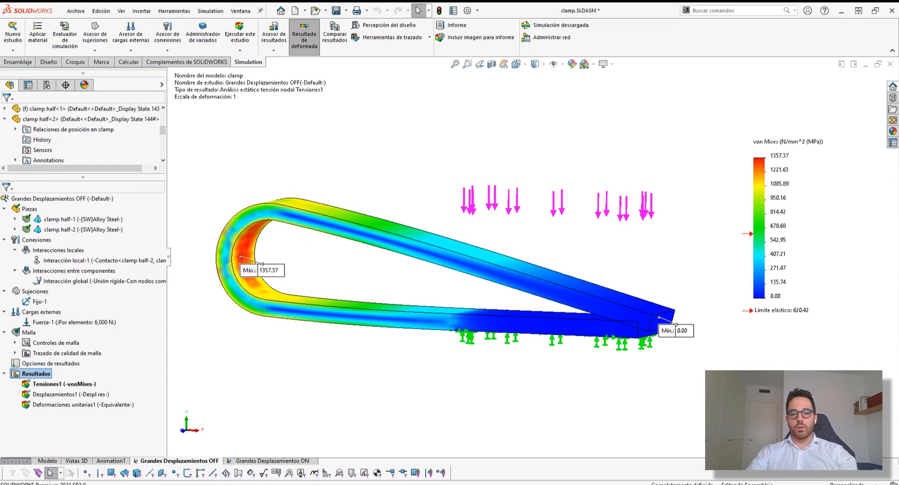